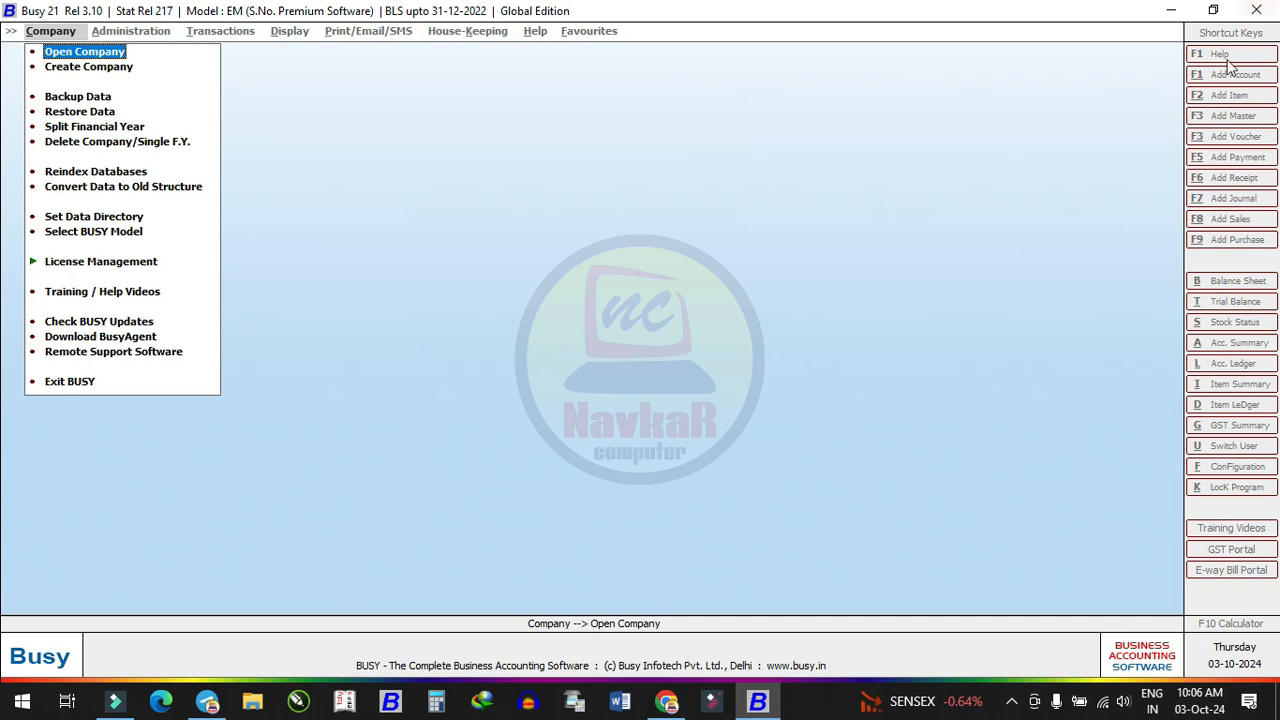
Restart Busy 21 and dismiss the Security Checked notice
{"action": "left_click", "coordinate": [1262, 8]}
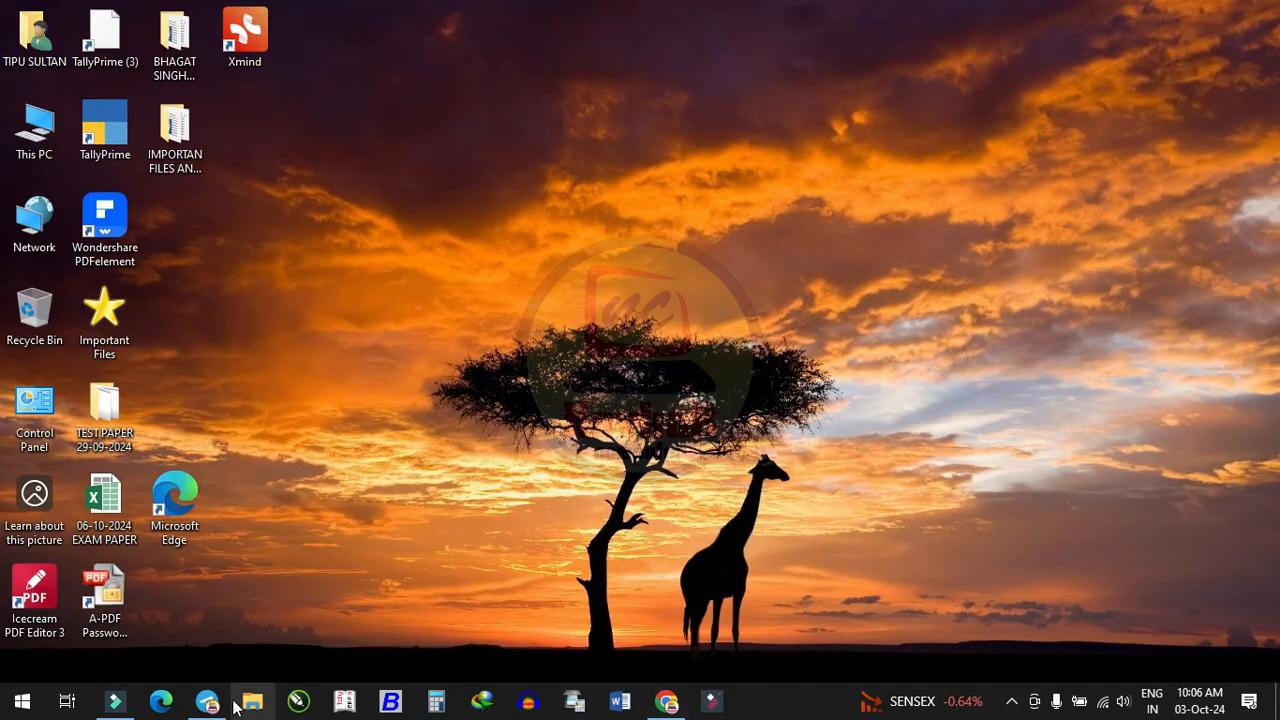
{"action": "left_click", "coordinate": [411, 697]}
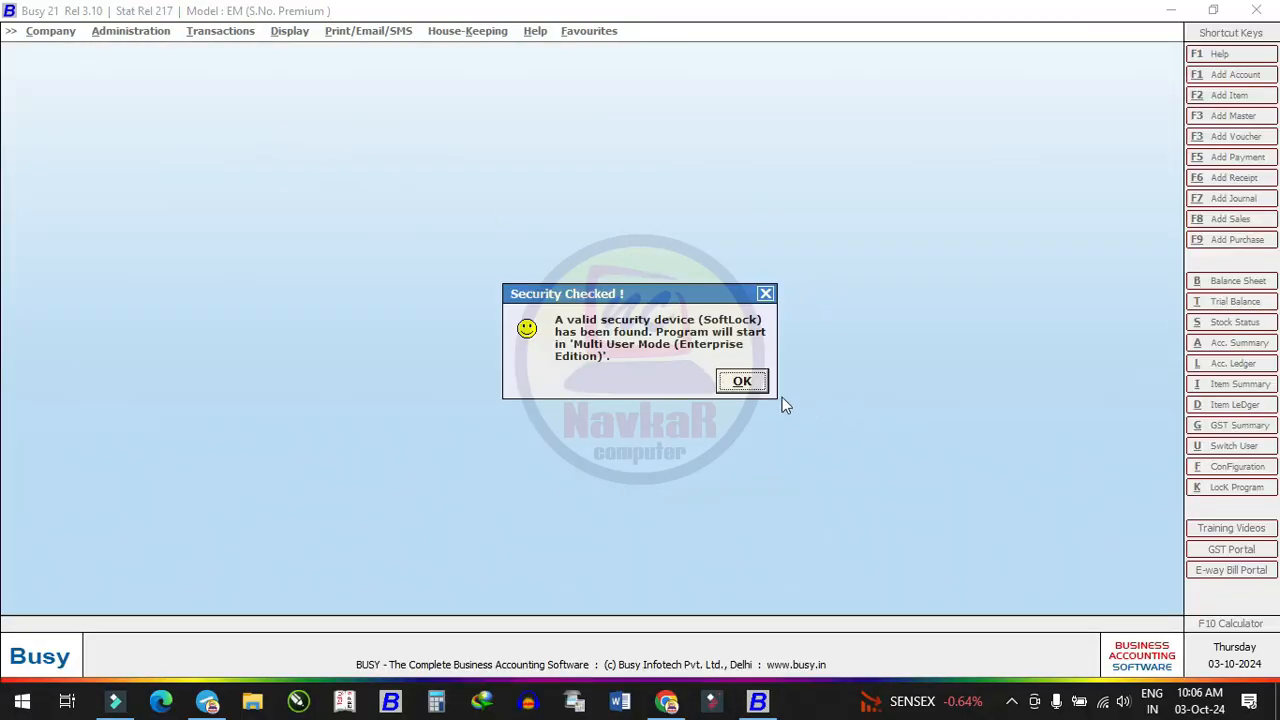
{"action": "left_click", "coordinate": [742, 381]}
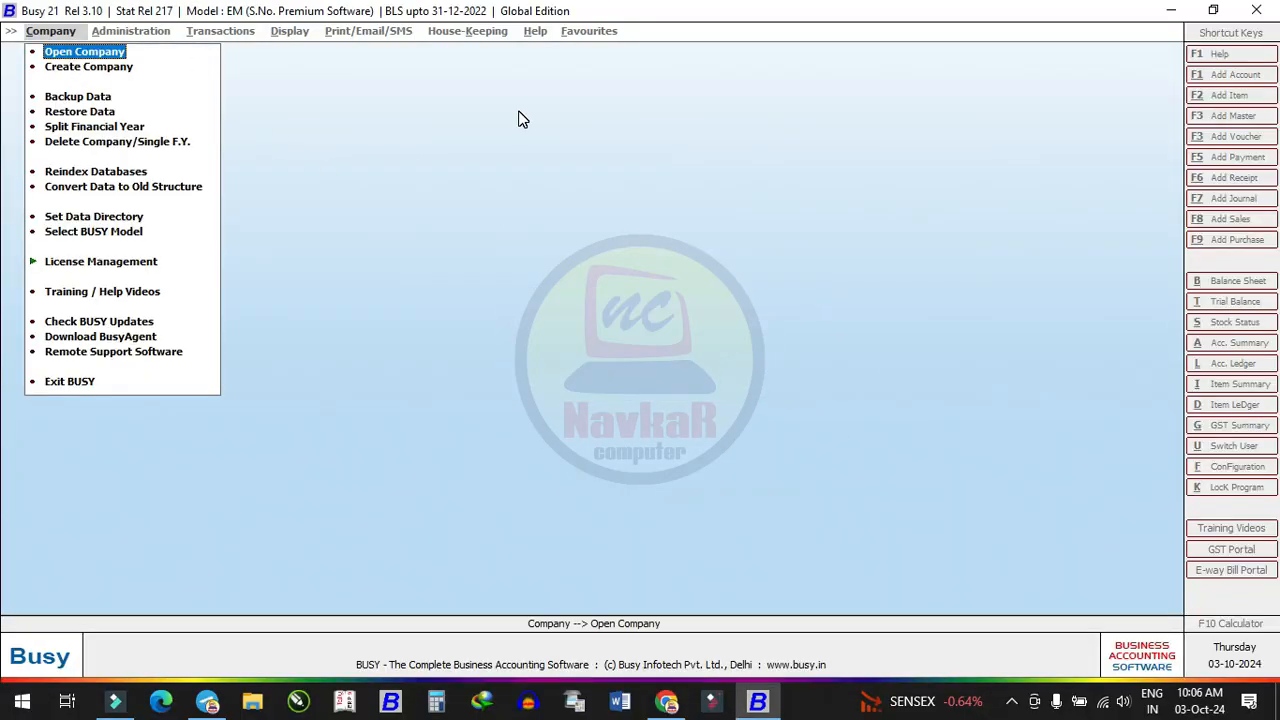
Open Backup Data's company list and highlight NAVKAR MASTER FILE - 1 GST
{"action": "key", "text": "Down"}
{"action": "key", "text": "Down"}
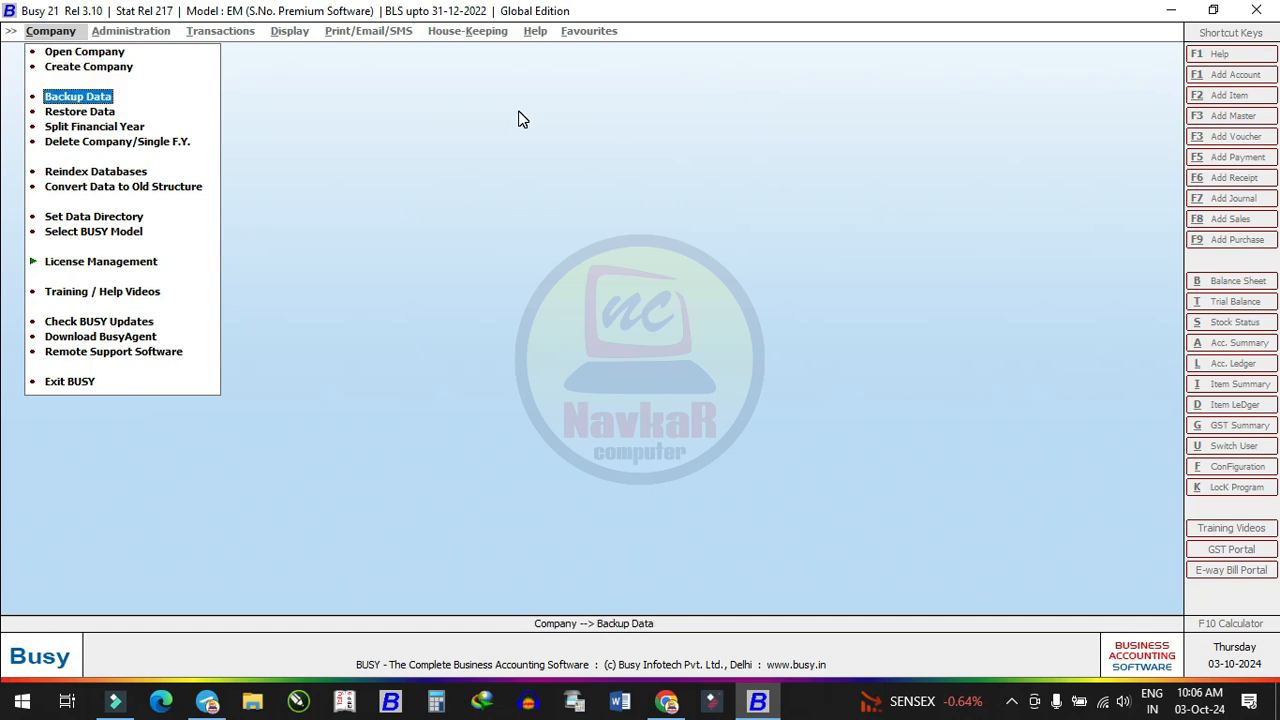
{"action": "key", "text": "Up"}
{"action": "key", "text": "Up"}
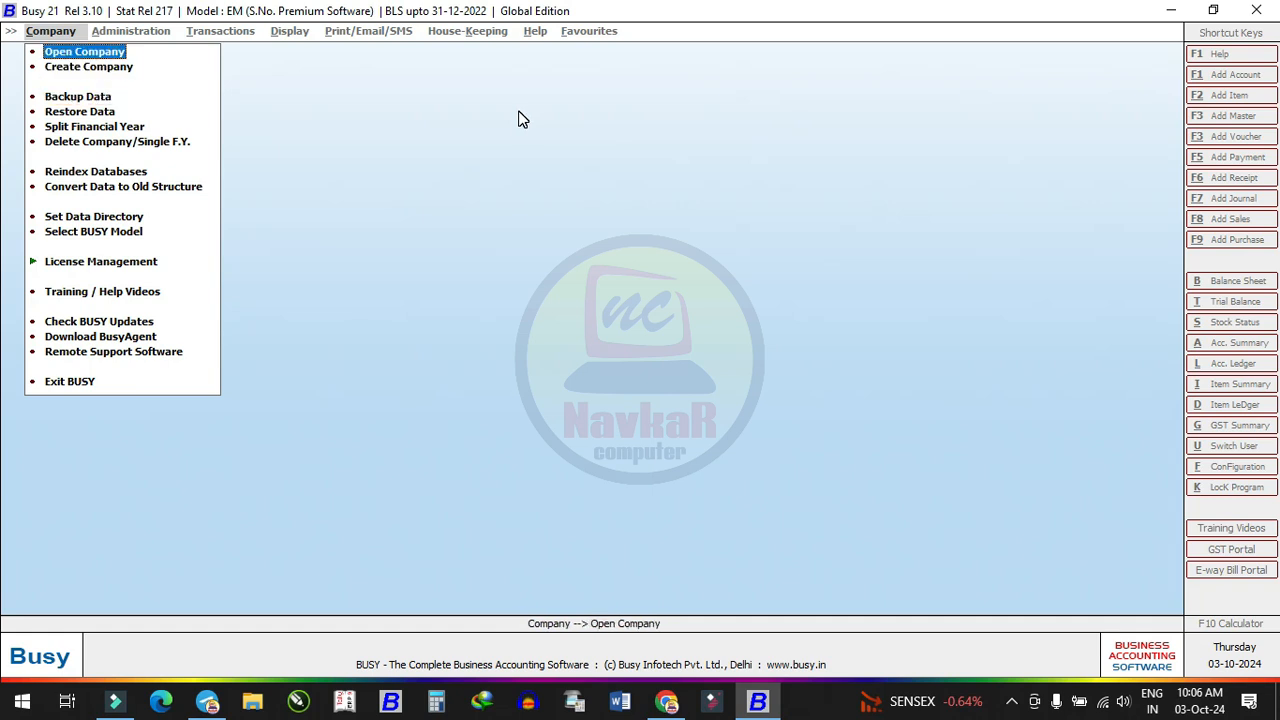
{"action": "key", "text": "Down"}
{"action": "key", "text": "Down"}
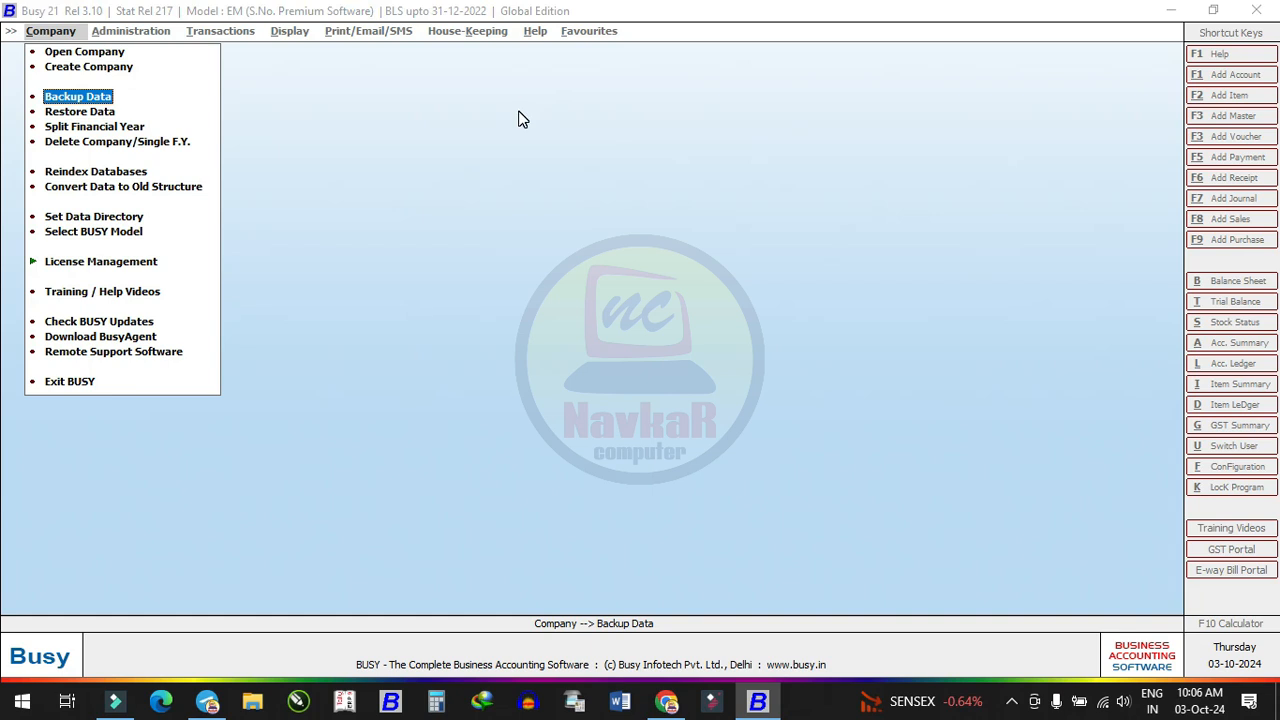
{"action": "key", "text": "Return"}
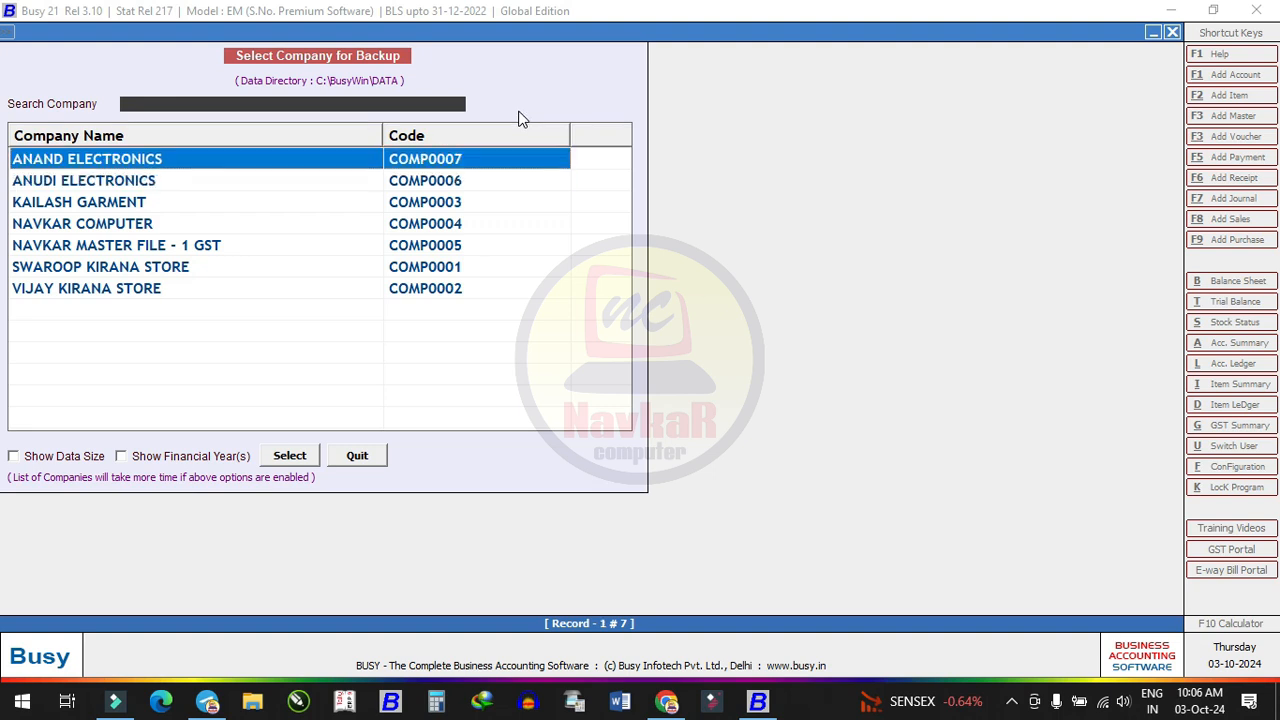
{"action": "key", "text": "Down"}
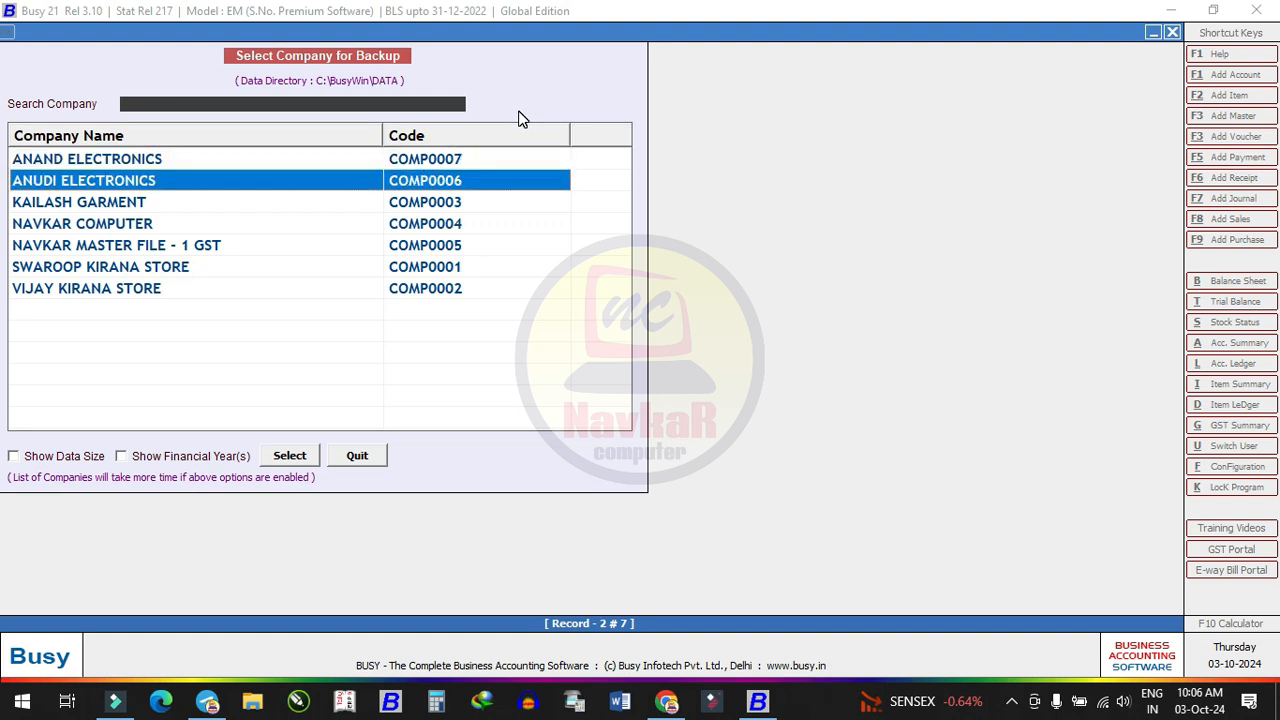
{"action": "key", "text": "Down"}
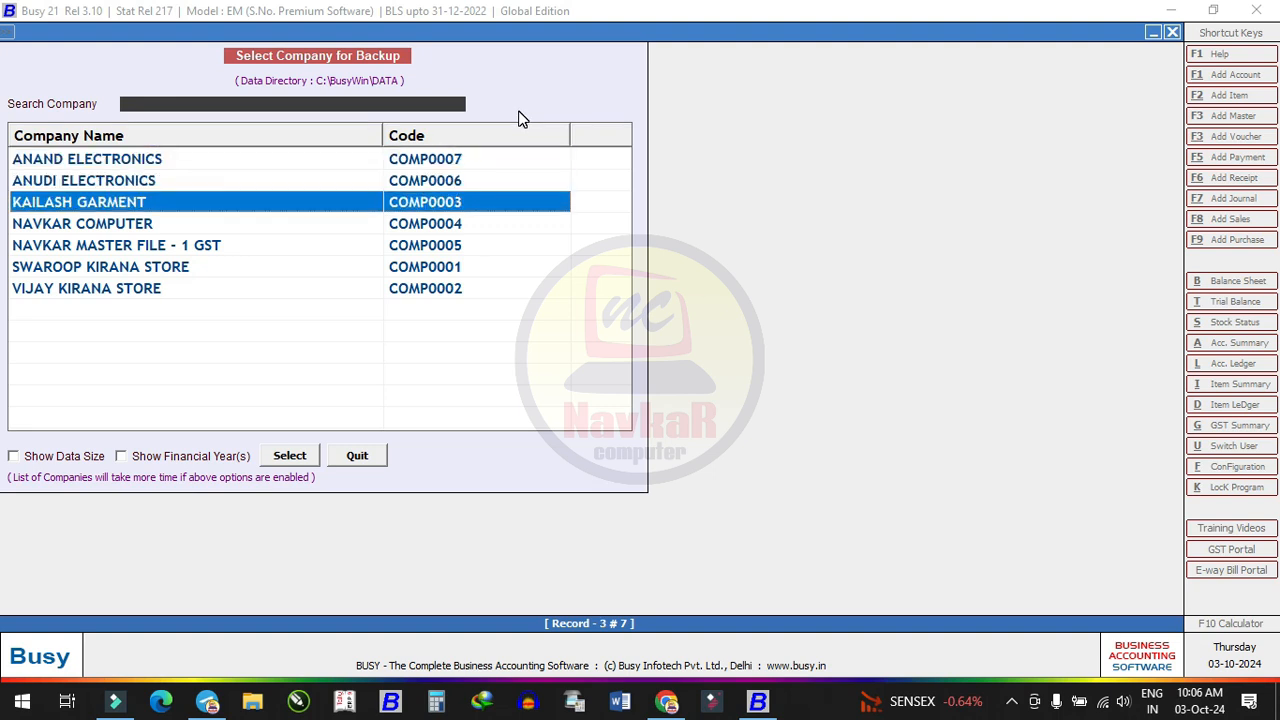
{"action": "key", "text": "Down"}
{"action": "key", "text": "Down"}
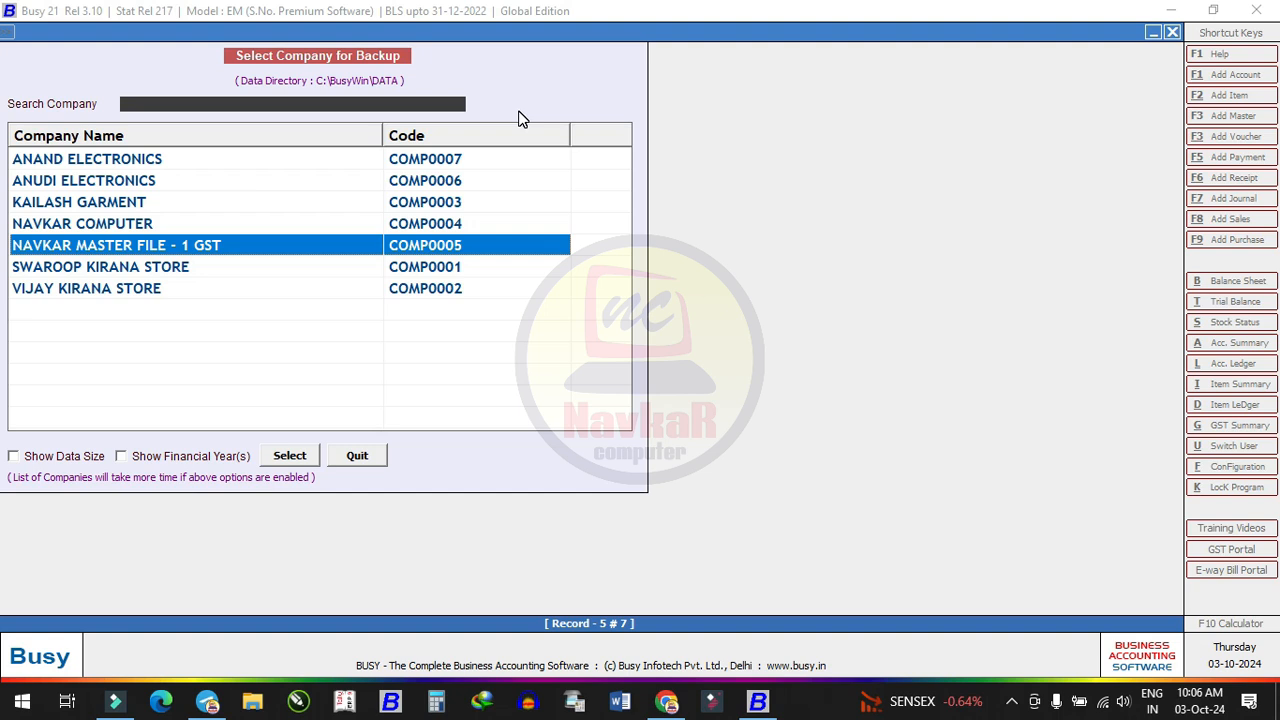
Select NAVKAR MASTER FILE - 1 GST and attempt to log in with a user name and password
{"action": "double_click", "coordinate": [455, 250]}
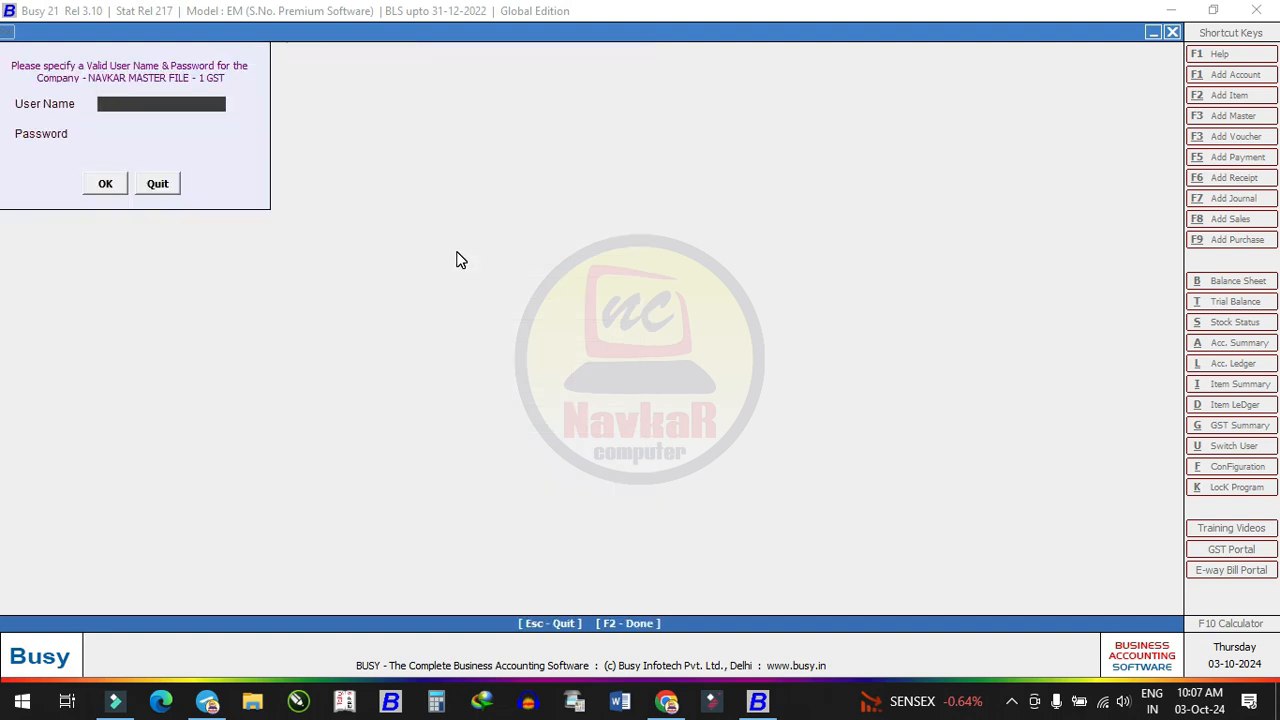
{"action": "type", "text": "A"}
{"action": "key", "text": "Return"}
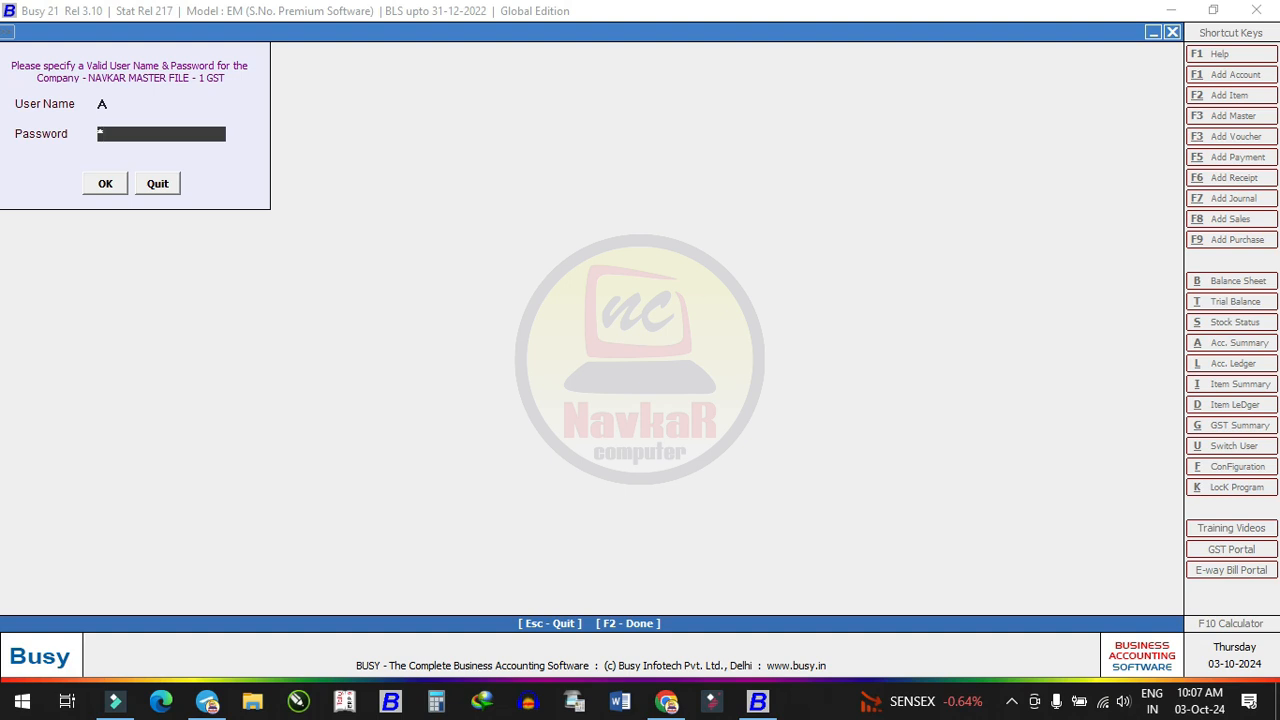
{"action": "key", "text": "Return"}
{"action": "key", "text": "Return"}
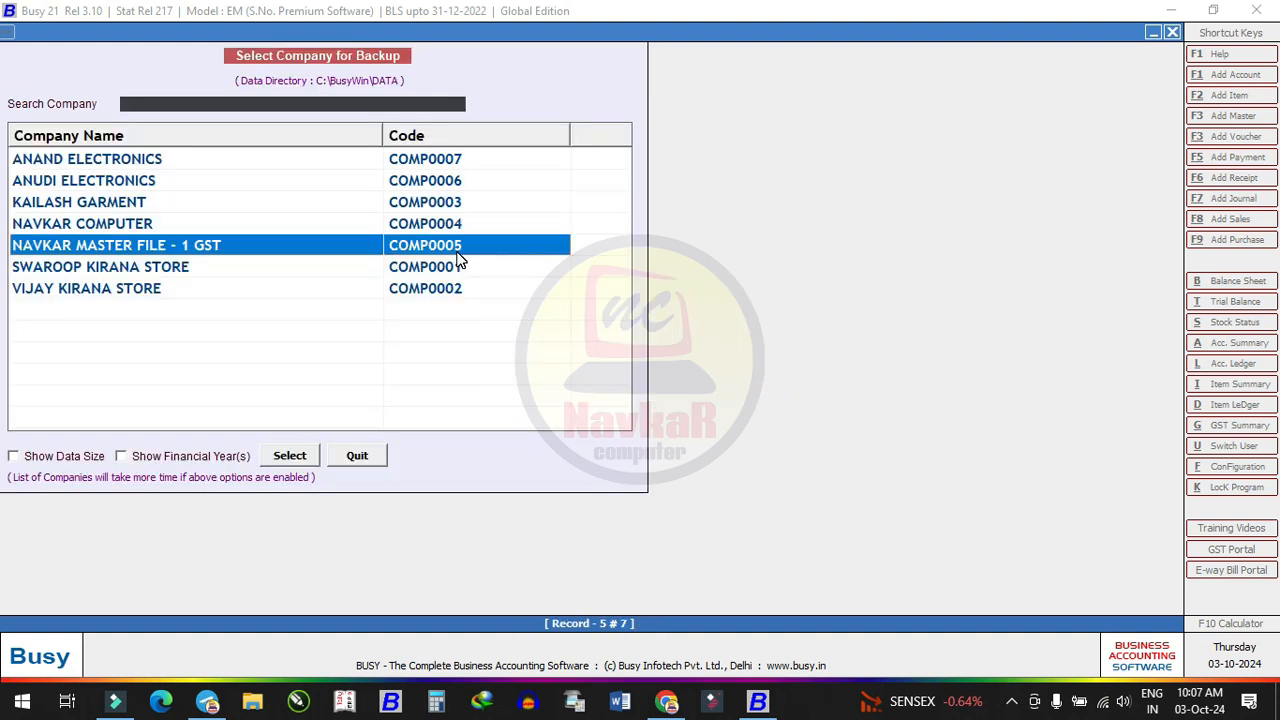
{"action": "double_click", "coordinate": [456, 252]}
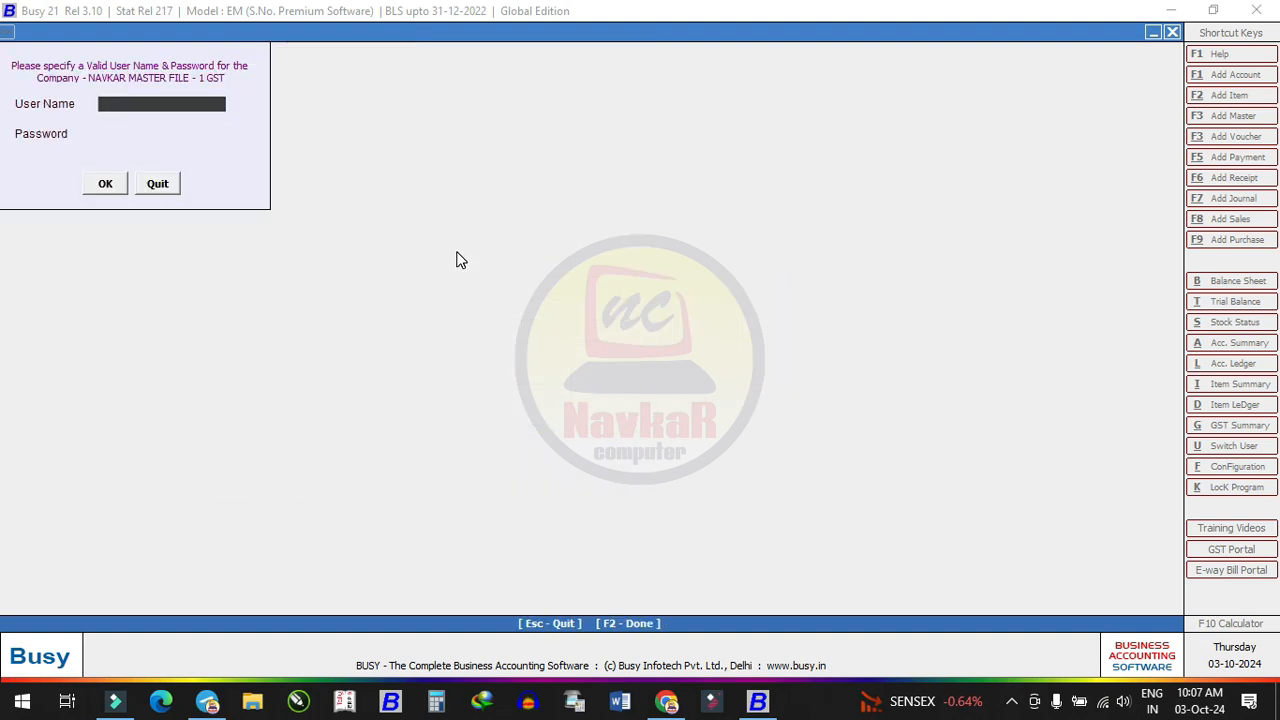
{"action": "type", "text": "123"}
{"action": "key", "text": "Return"}
{"action": "type", "text": "123"}
{"action": "key", "text": "Return"}
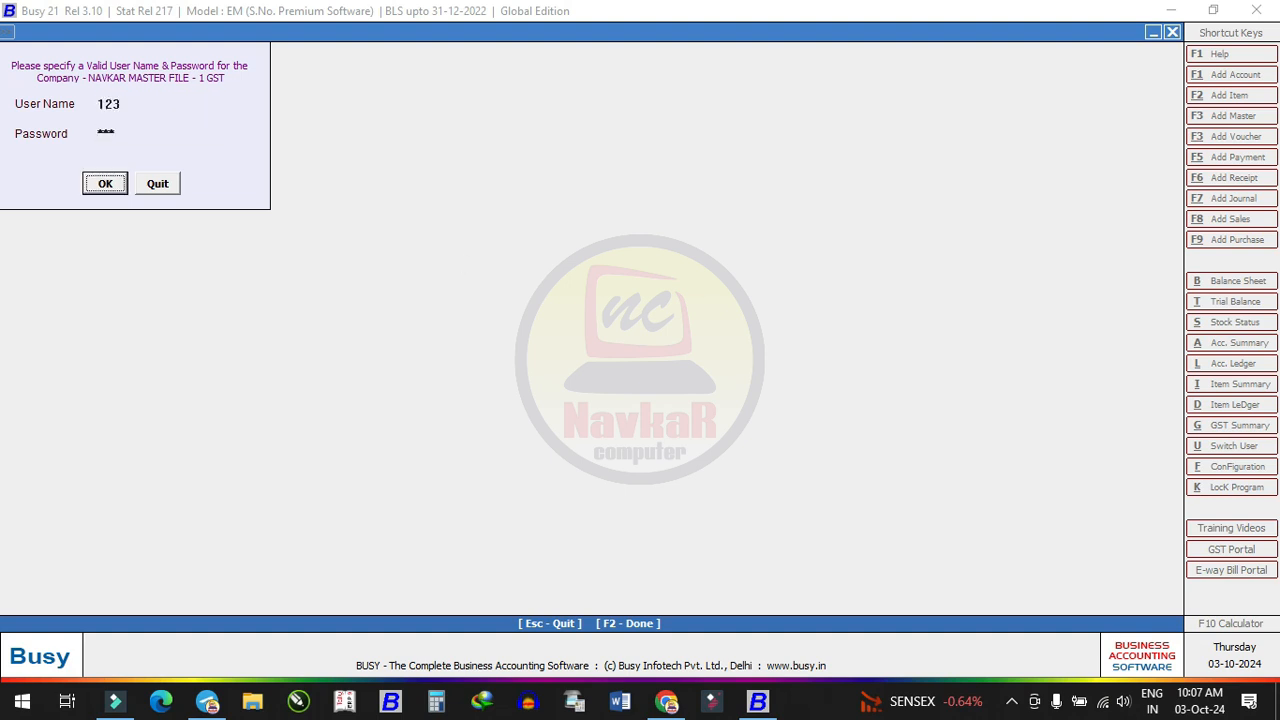
{"action": "key", "text": "Return"}
Log in with valid credentials, then open and cancel the backup folder browser
{"action": "key", "text": "Return"}
{"action": "double_click", "coordinate": [459, 252]}
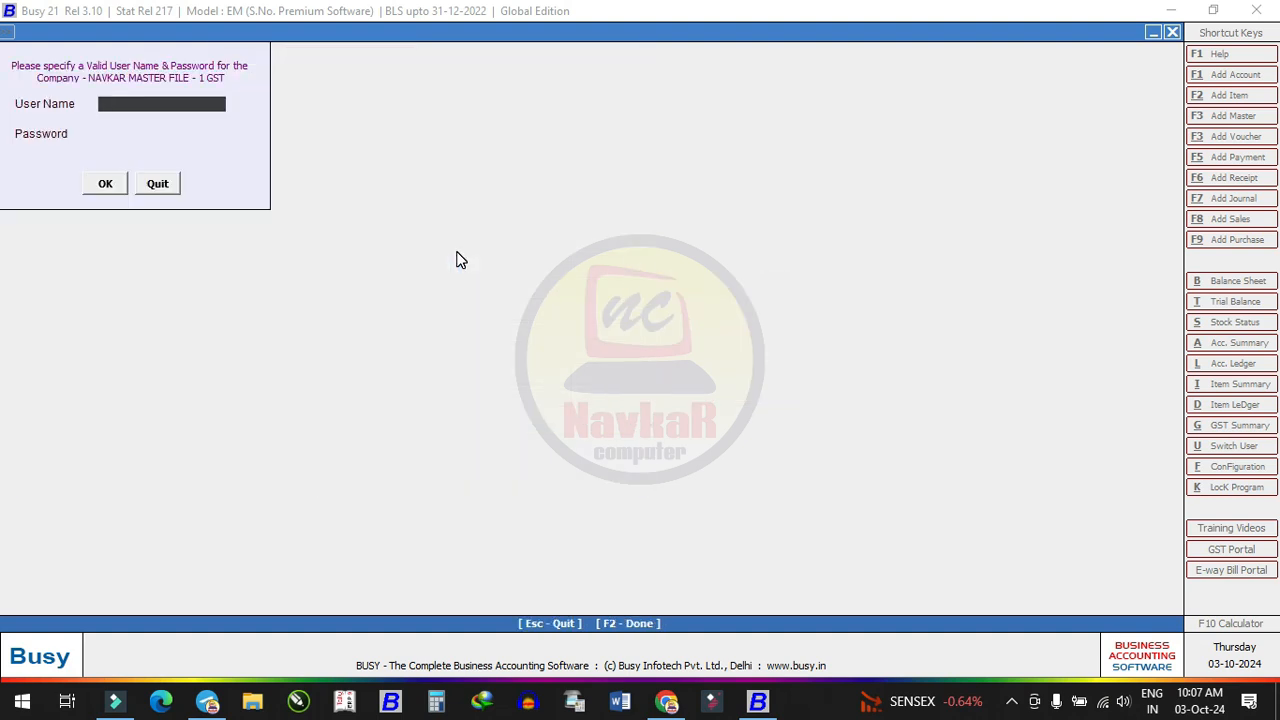
{"action": "type", "text": "TS"}
{"action": "key", "text": "Return"}
{"action": "type", "text": "123"}
{"action": "key", "text": "Return"}
{"action": "key", "text": "Return"}
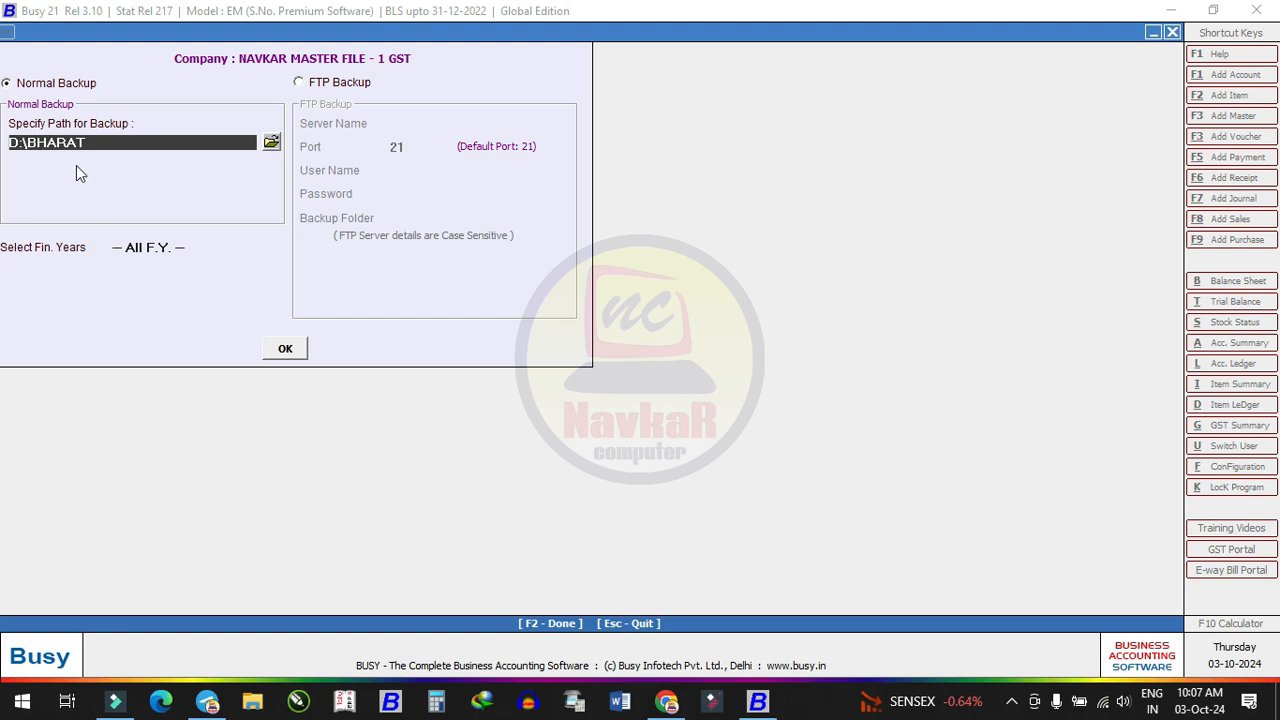
{"action": "left_click", "coordinate": [271, 143]}
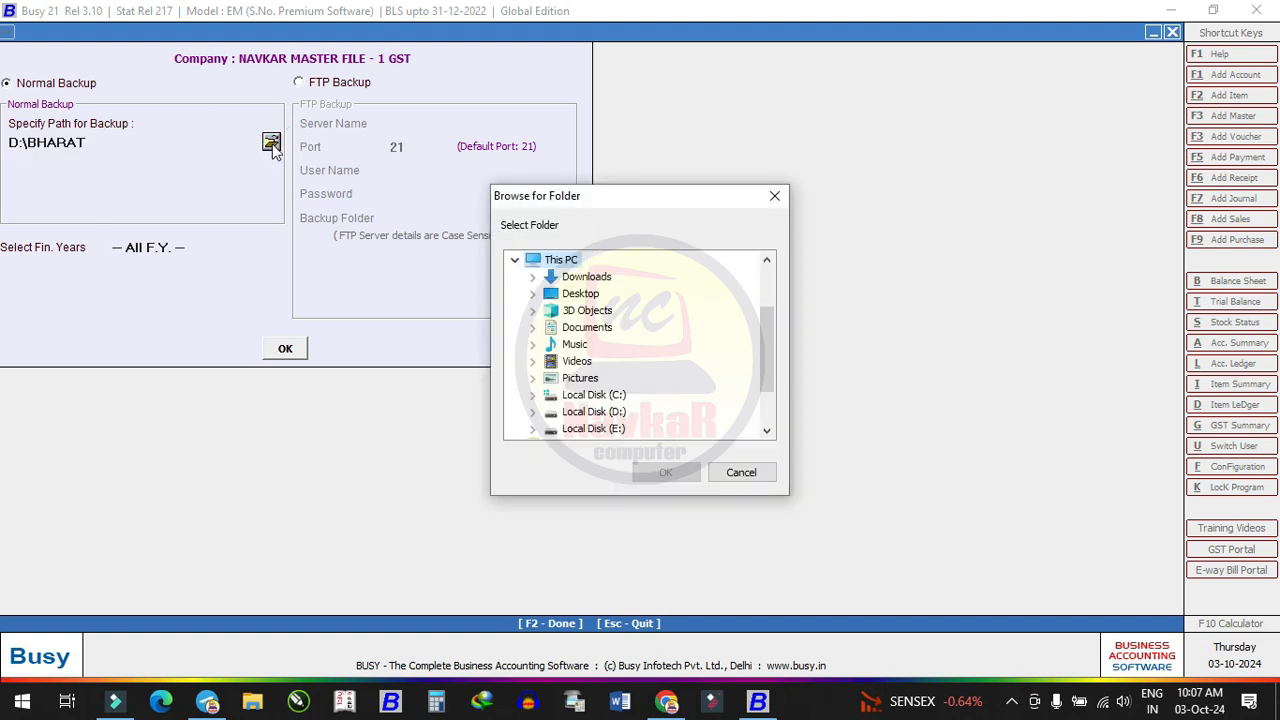
{"action": "left_click", "coordinate": [741, 472]}
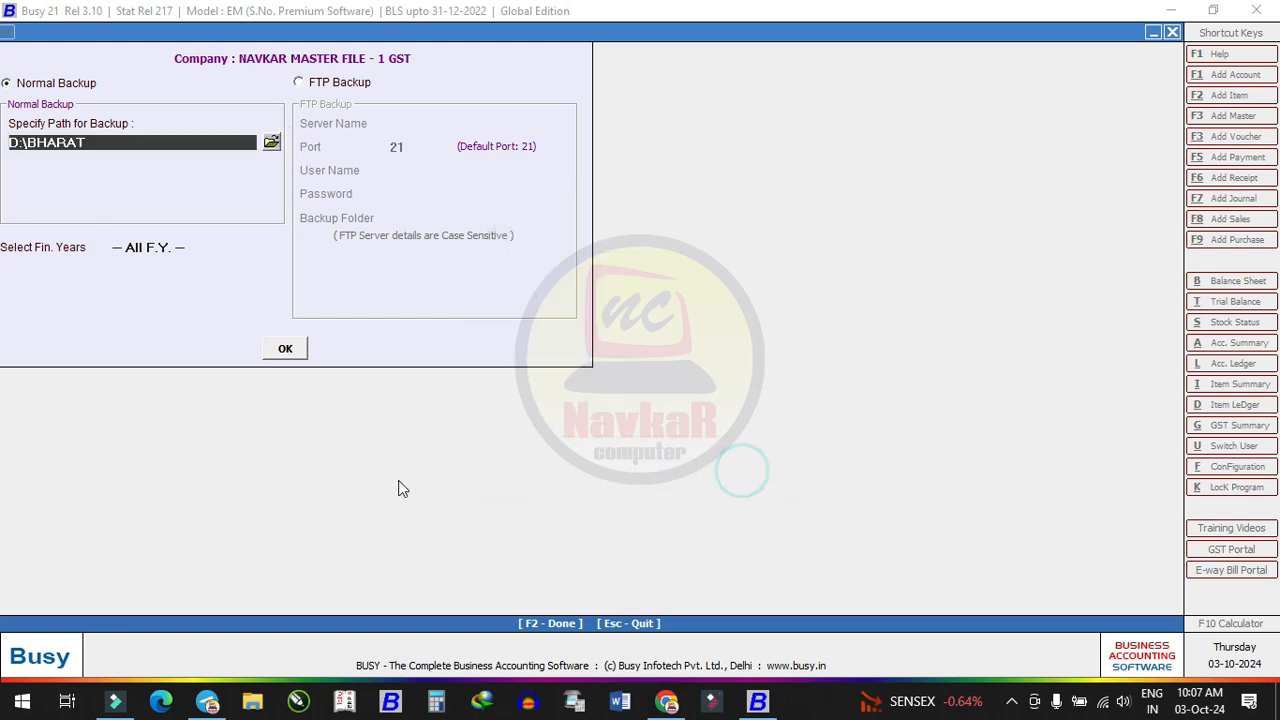
Create and open an empty BUSY BACKUP DATA NAVKAR folder on Local Disk (D:)
{"action": "left_click", "coordinate": [254, 701]}
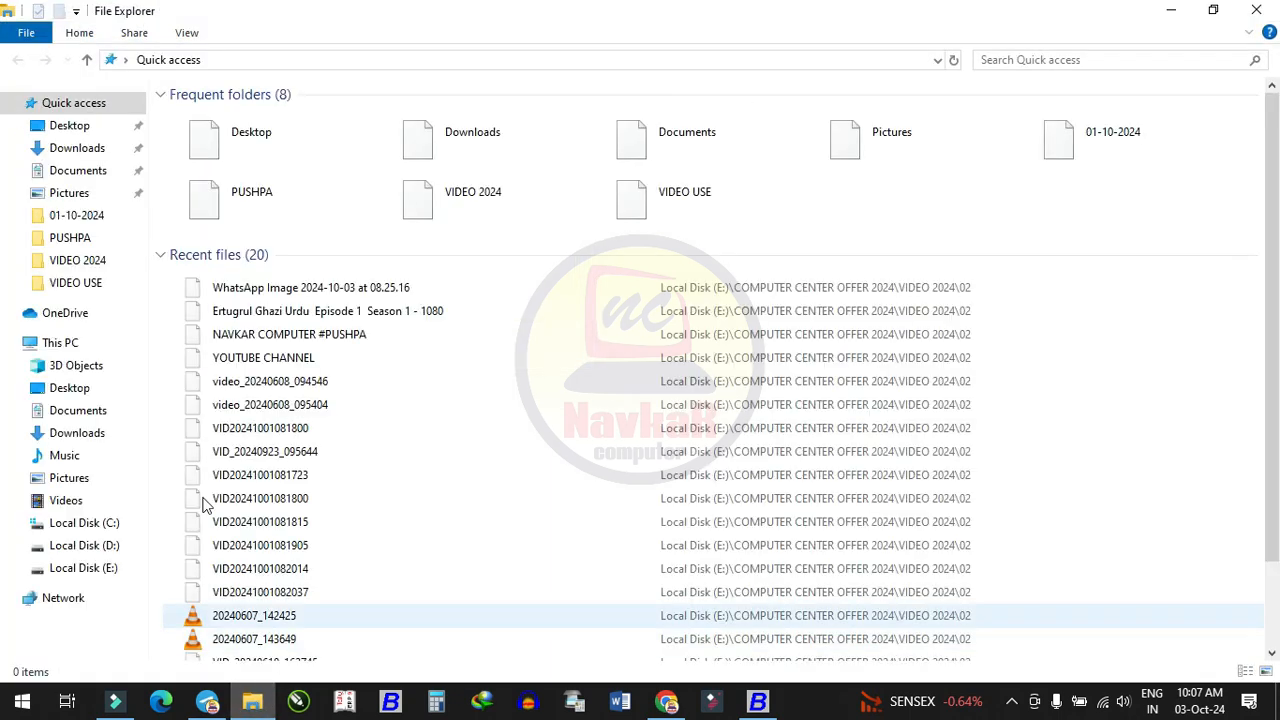
{"action": "left_click", "coordinate": [60, 342]}
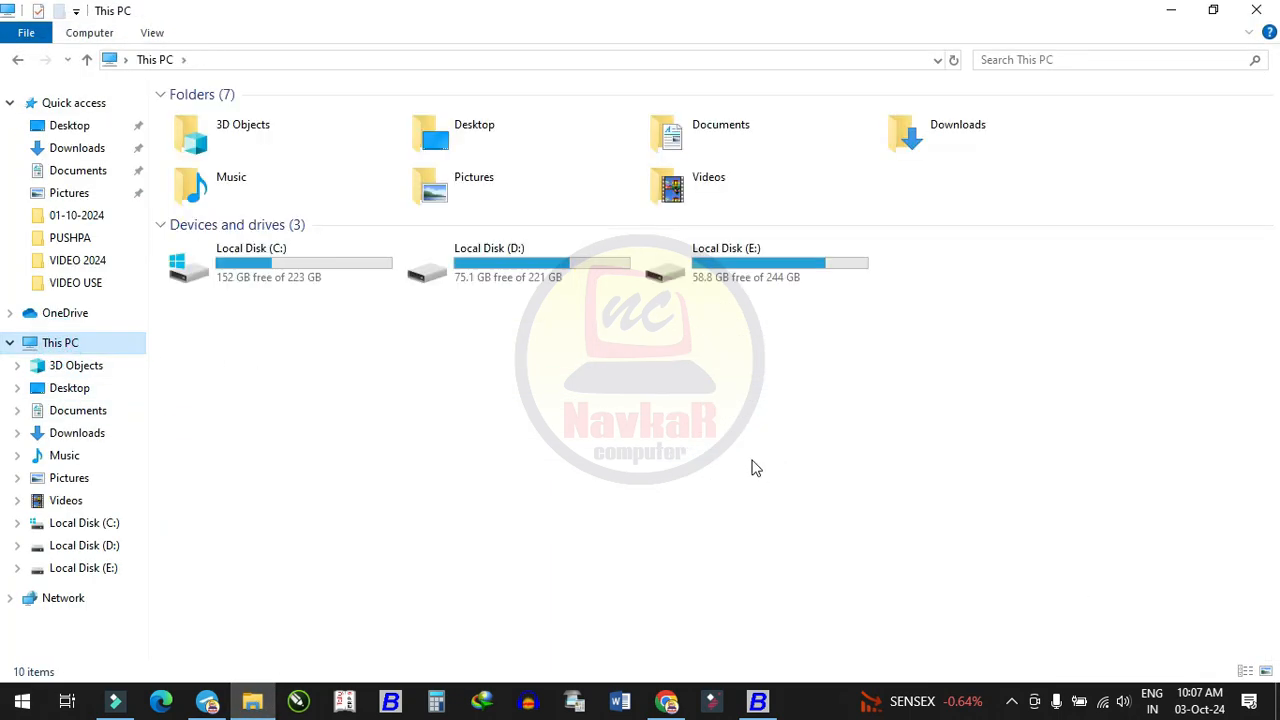
{"action": "double_click", "coordinate": [575, 265]}
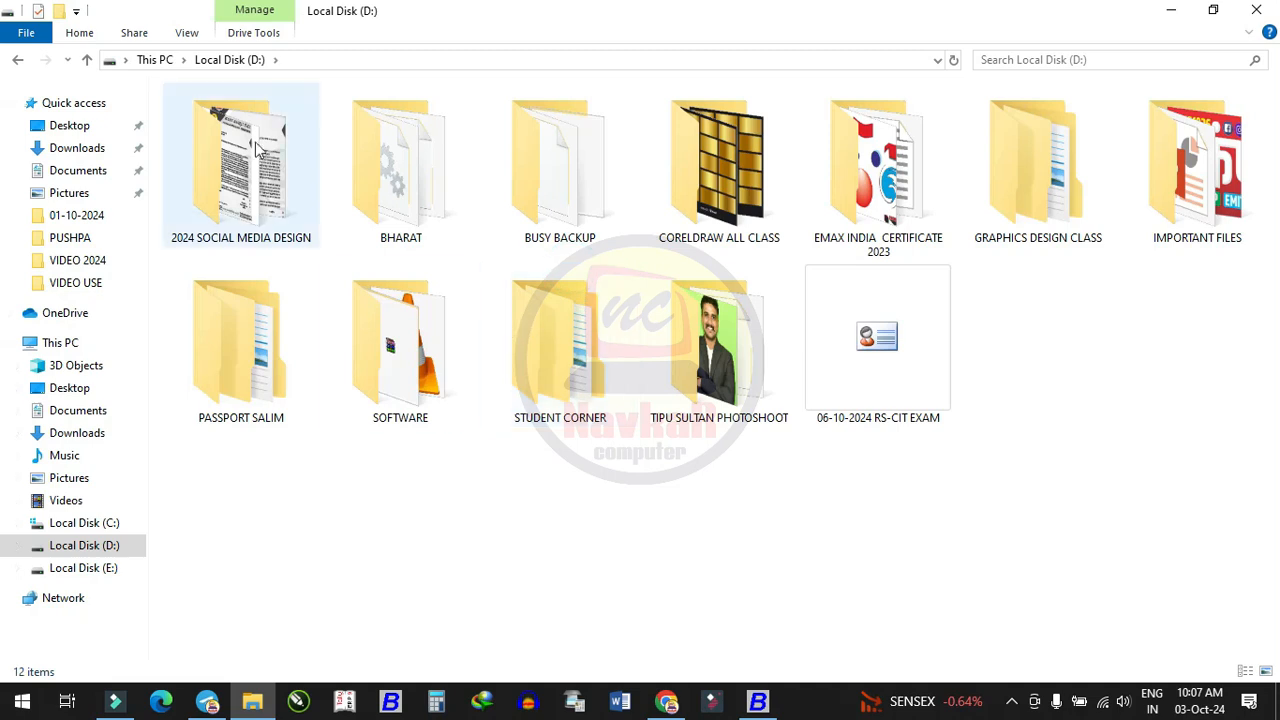
{"action": "left_click", "coordinate": [59, 10]}
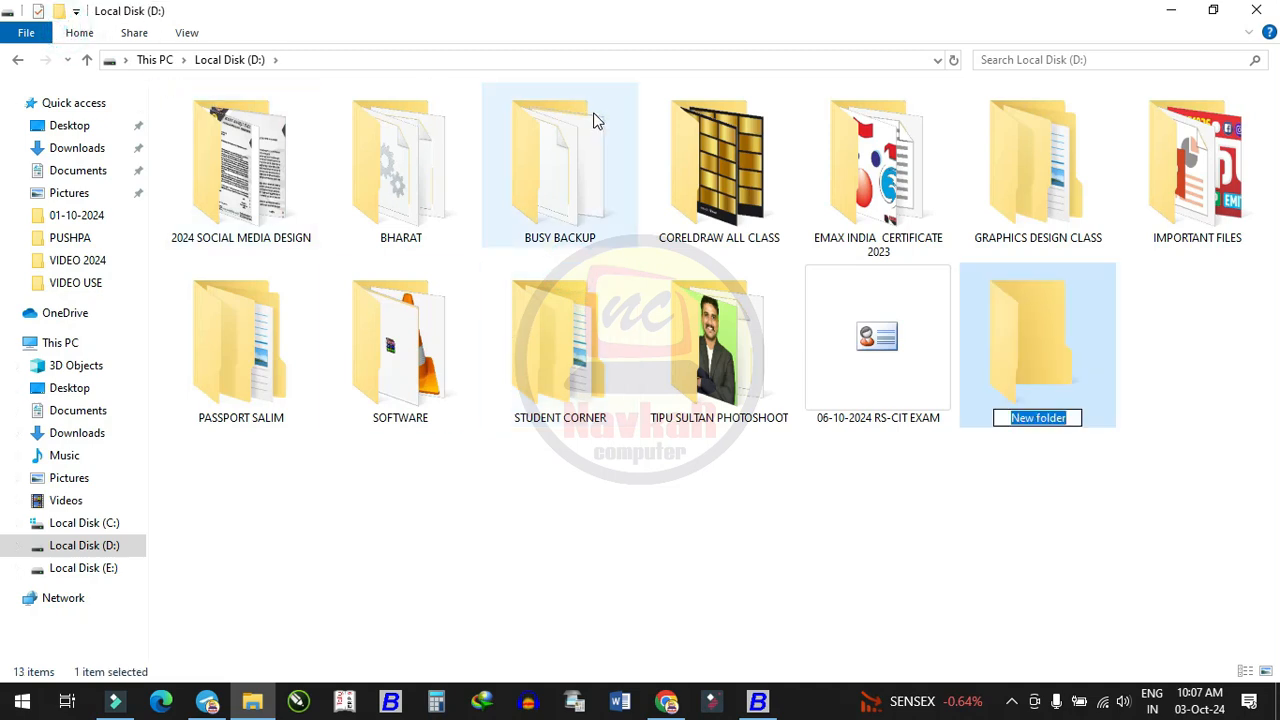
{"action": "type", "text": "BUSY BACKUP DATA NAVKAR"}
{"action": "key", "text": "Return"}
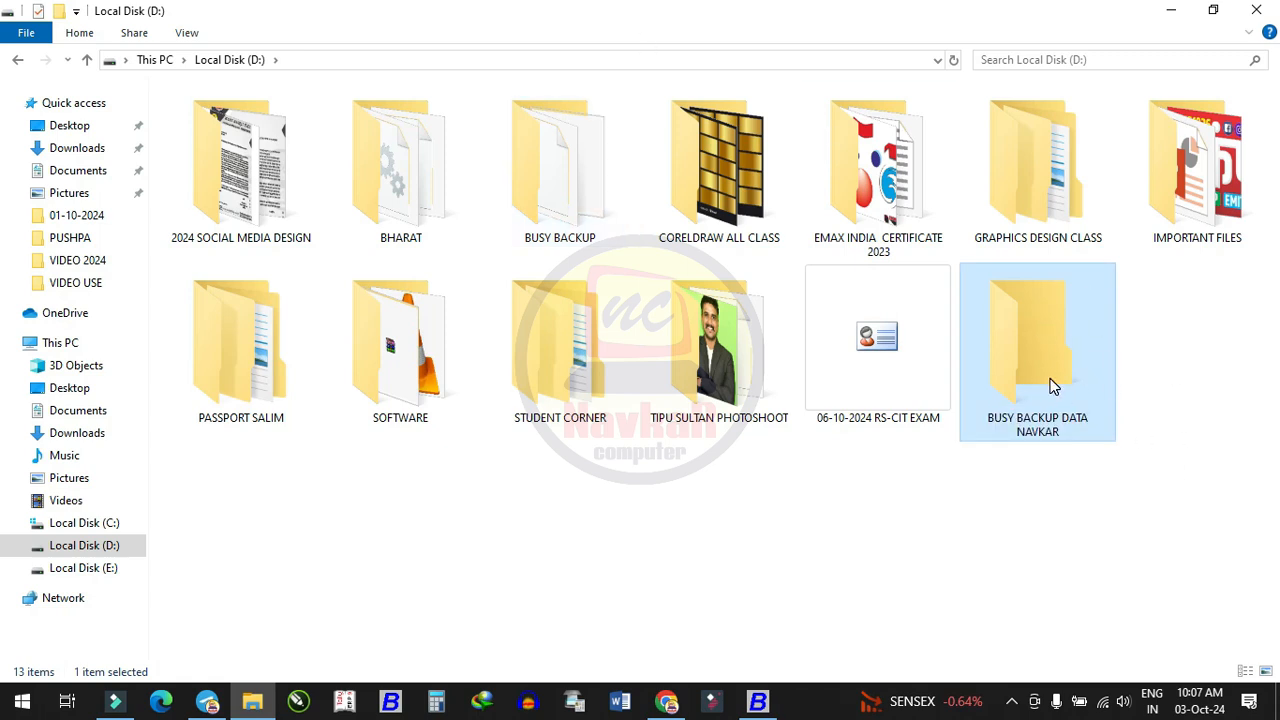
{"action": "double_click", "coordinate": [1000, 416]}
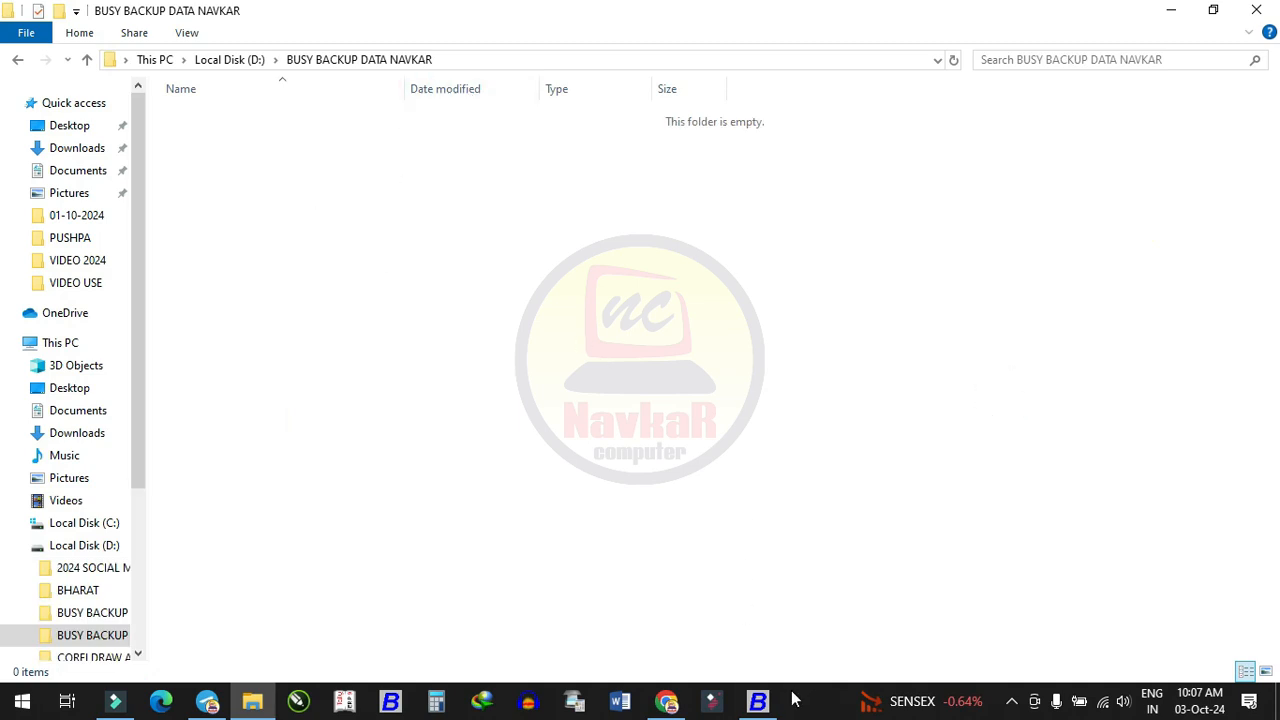
{"action": "left_click", "coordinate": [757, 701]}
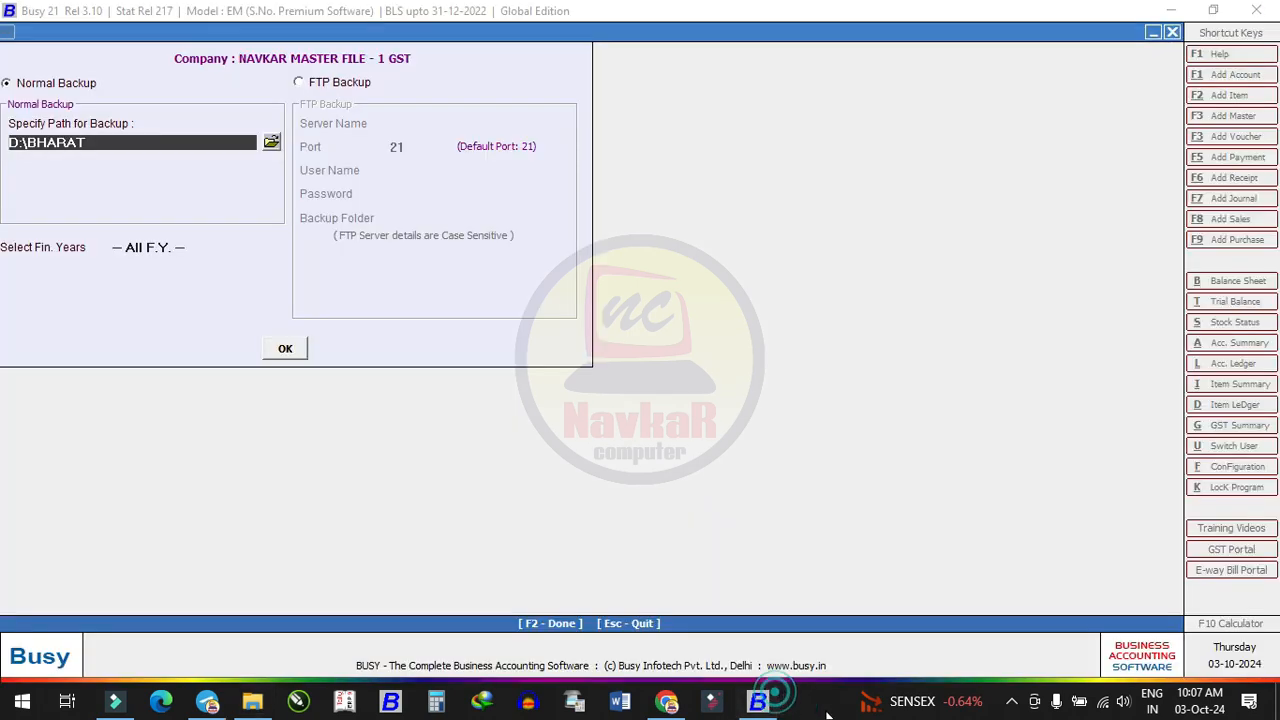
Set the backup folder to D:\BUSY BACKUP DATA NAVKAR with All F.Y., and start the backup
{"action": "left_click", "coordinate": [272, 145]}
{"action": "double_click", "coordinate": [594, 412]}
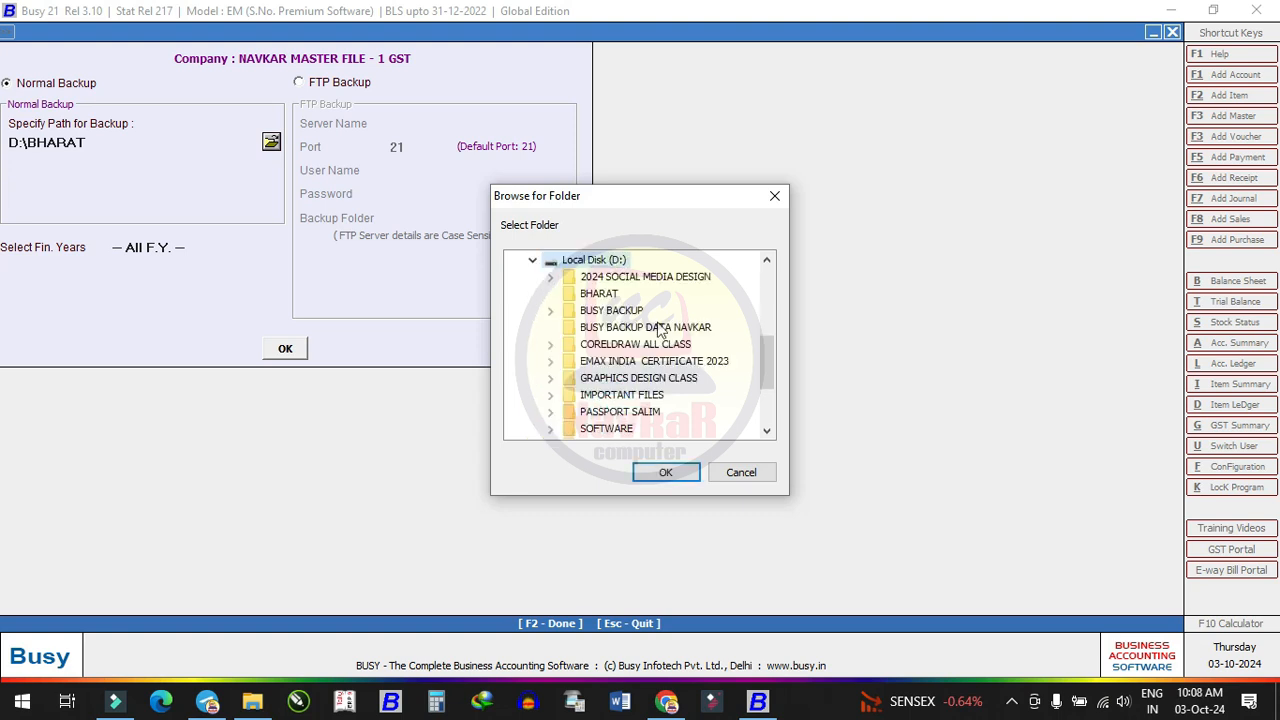
{"action": "left_click", "coordinate": [668, 329]}
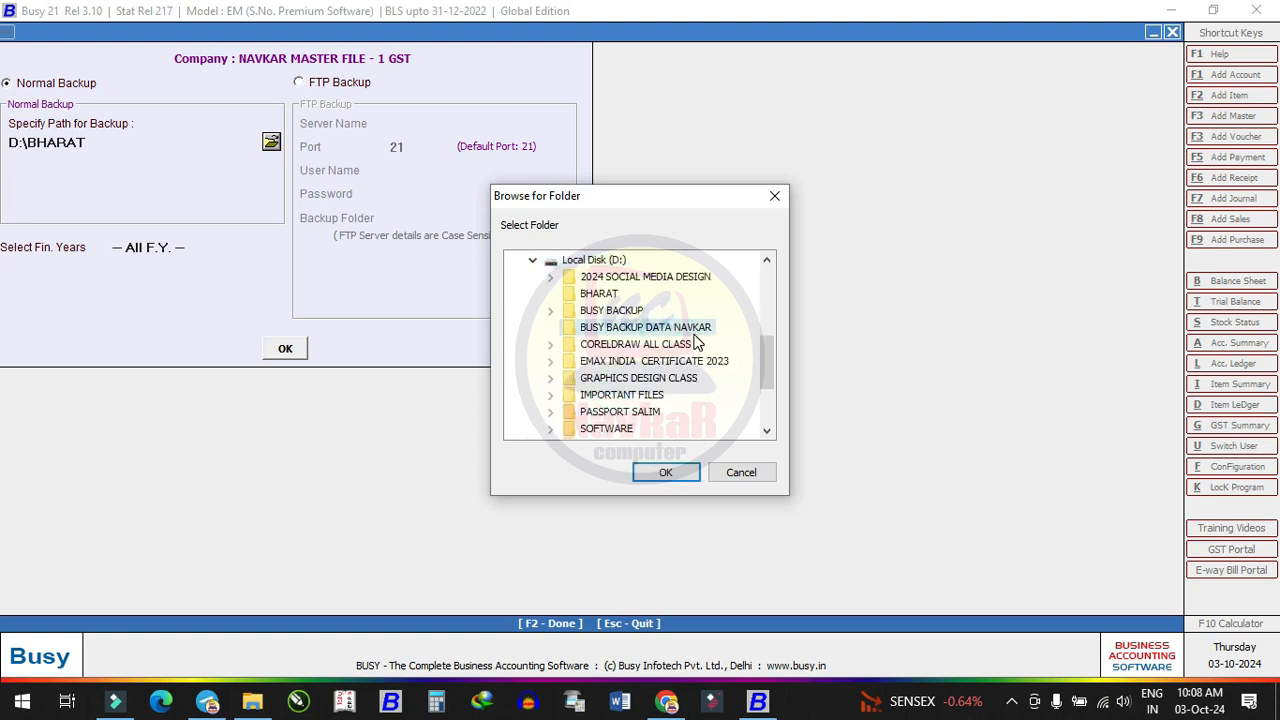
{"action": "left_click", "coordinate": [679, 473]}
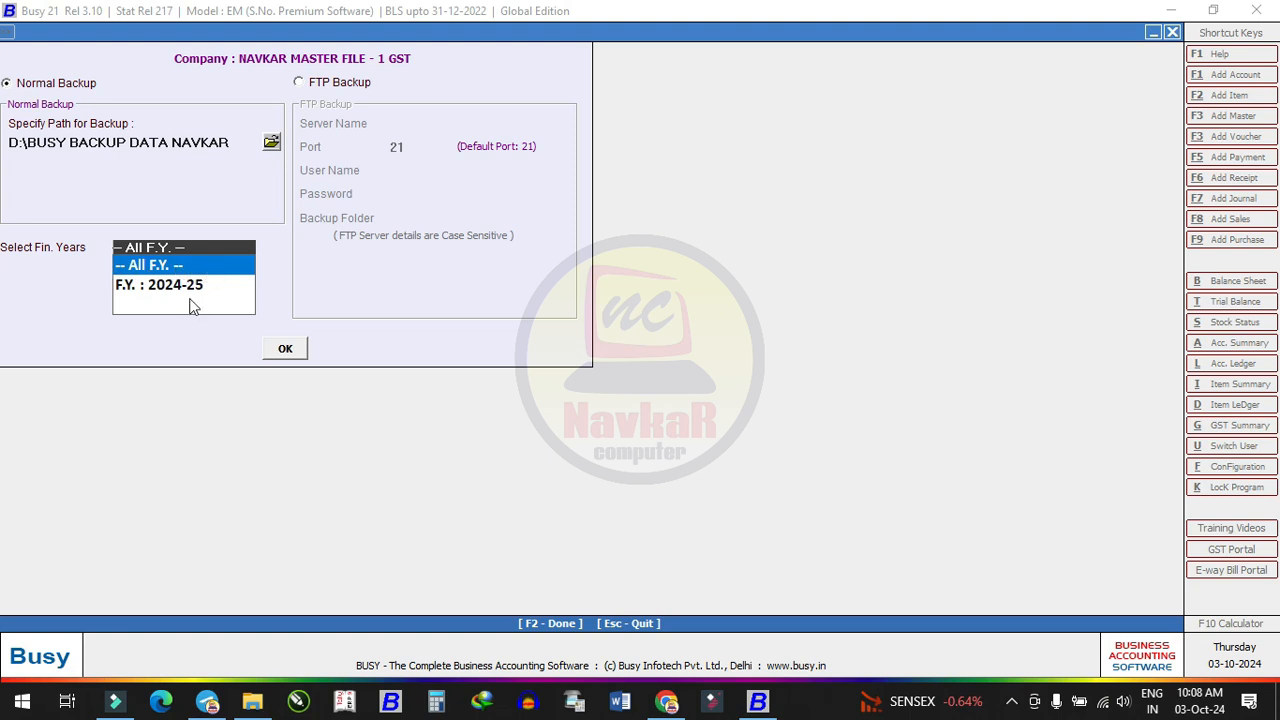
{"action": "left_click", "coordinate": [130, 286]}
{"action": "left_click", "coordinate": [146, 284]}
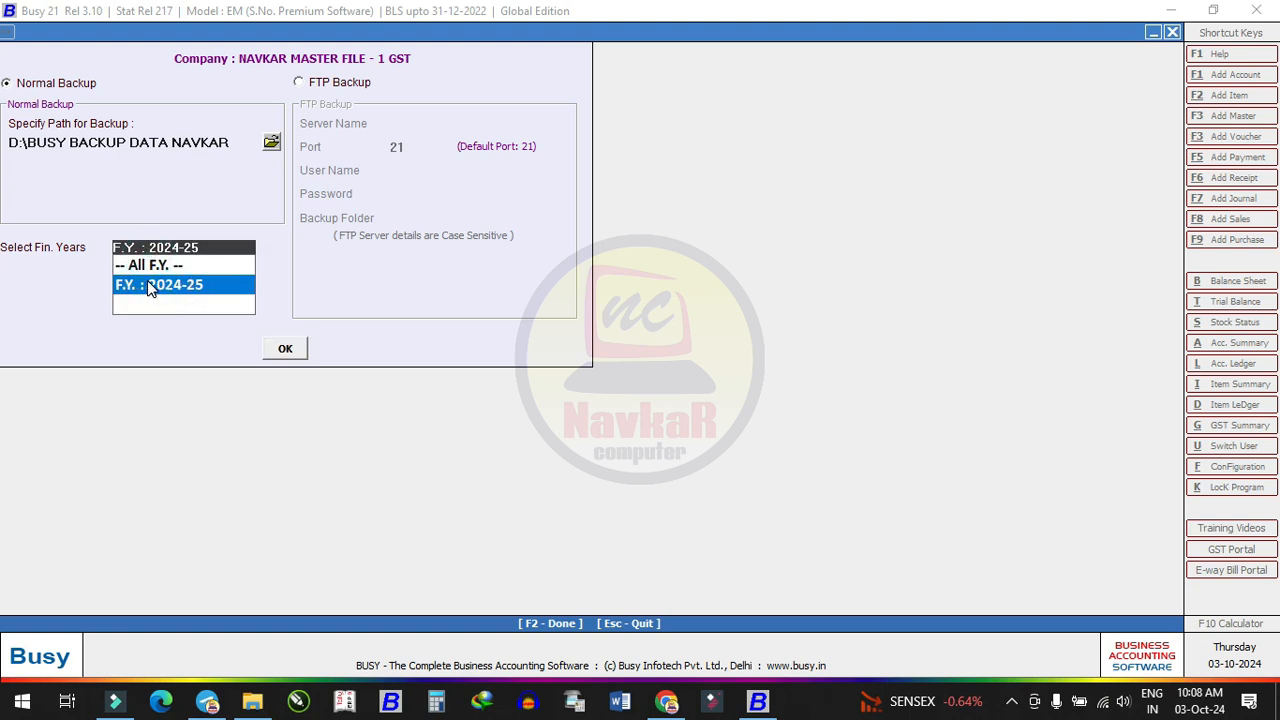
{"action": "left_click", "coordinate": [160, 264]}
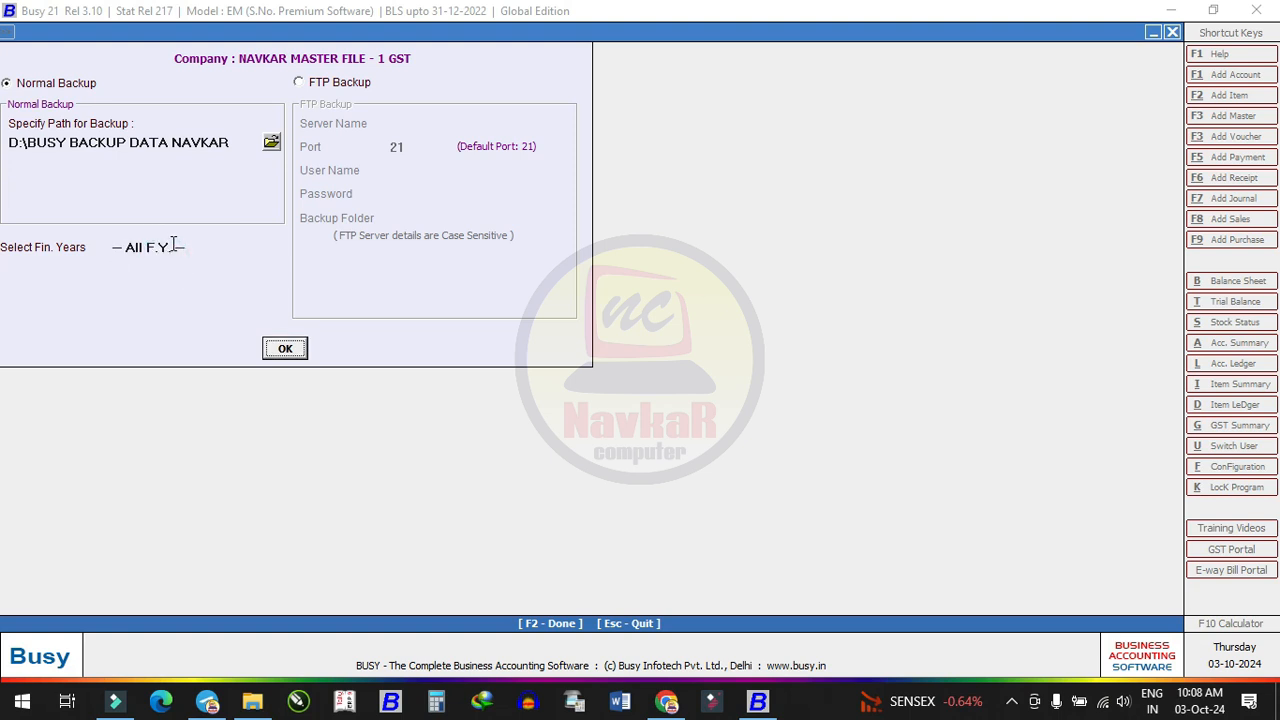
{"action": "left_click", "coordinate": [284, 348]}
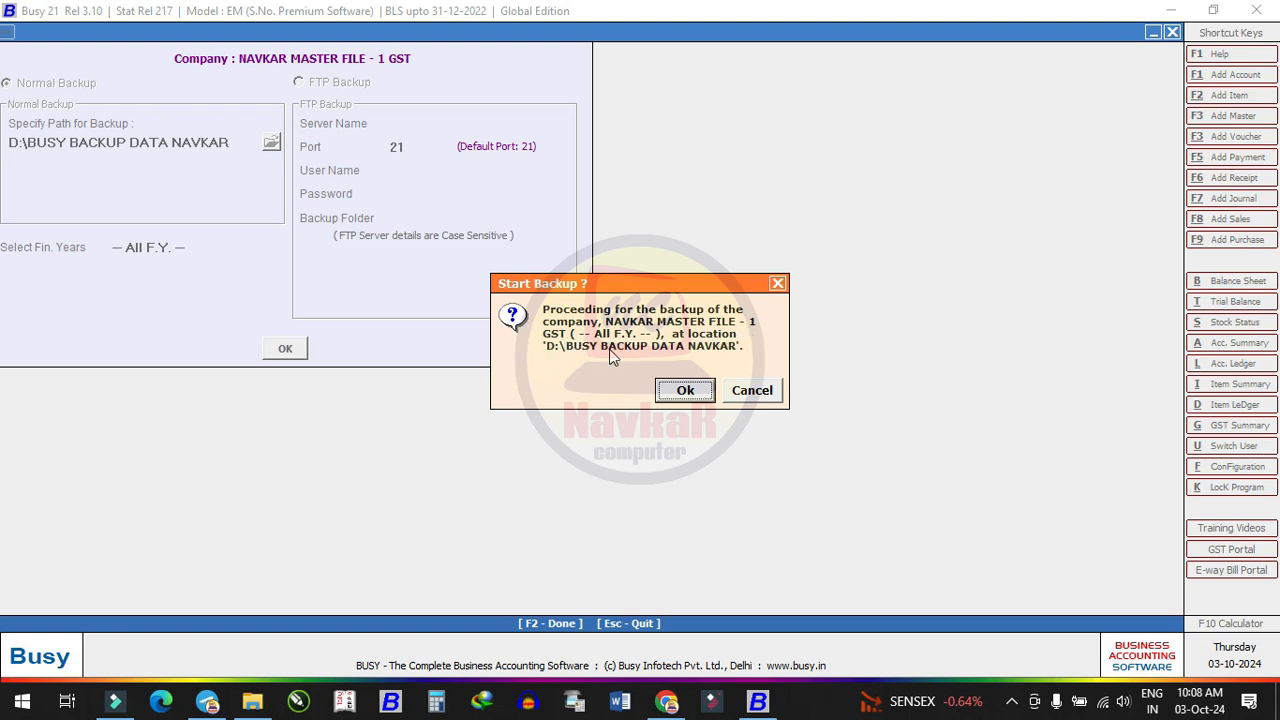
Confirm the backup start, then decline making a second copy after it succeeds
{"action": "left_click", "coordinate": [699, 395]}
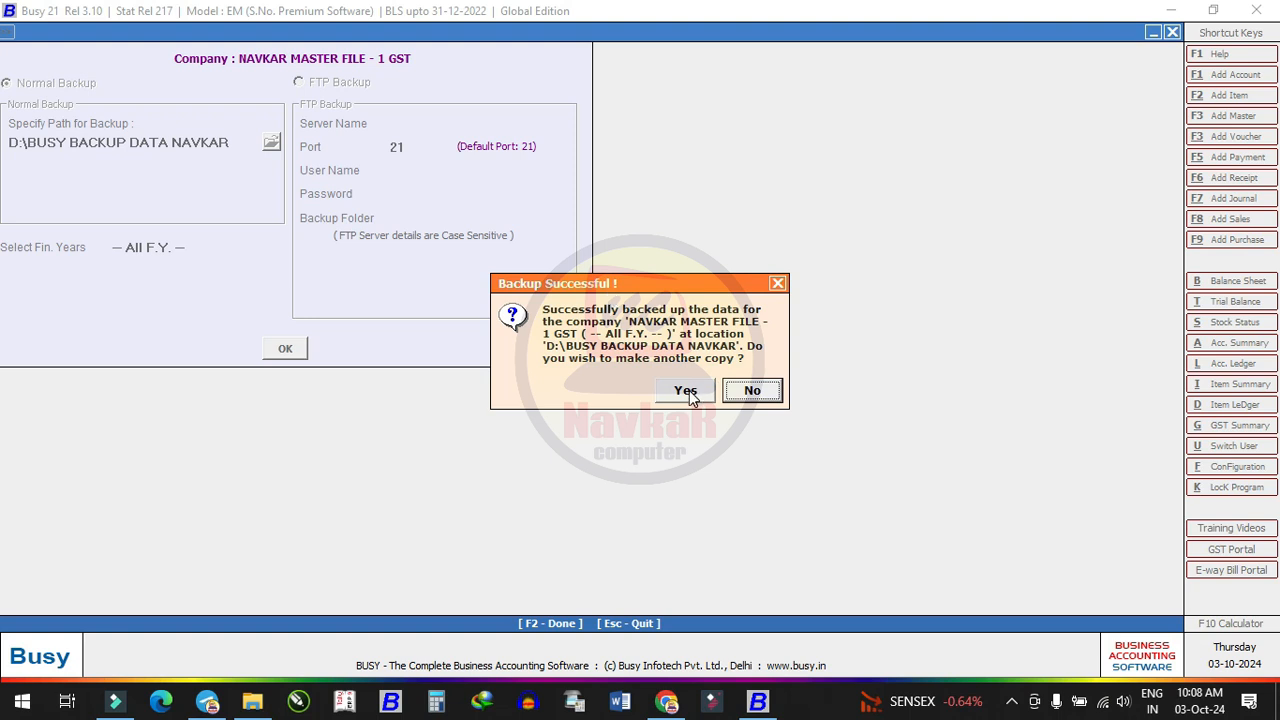
{"action": "left_click", "coordinate": [768, 392]}
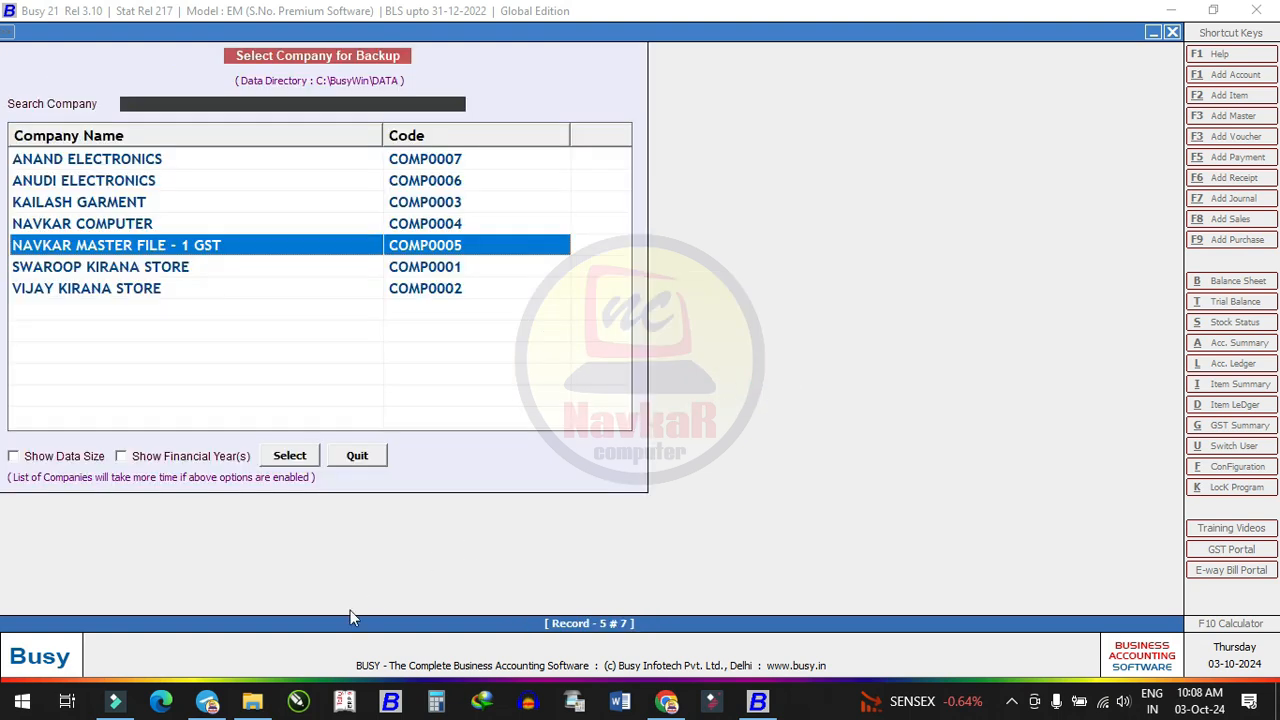
Open BUSY BACKUP DATA NAVKAR on drive D: to check that DATA.BKP and DISK1 exist
{"action": "left_click", "coordinate": [252, 701]}
{"action": "left_click", "coordinate": [258, 312]}
{"action": "left_click", "coordinate": [244, 57]}
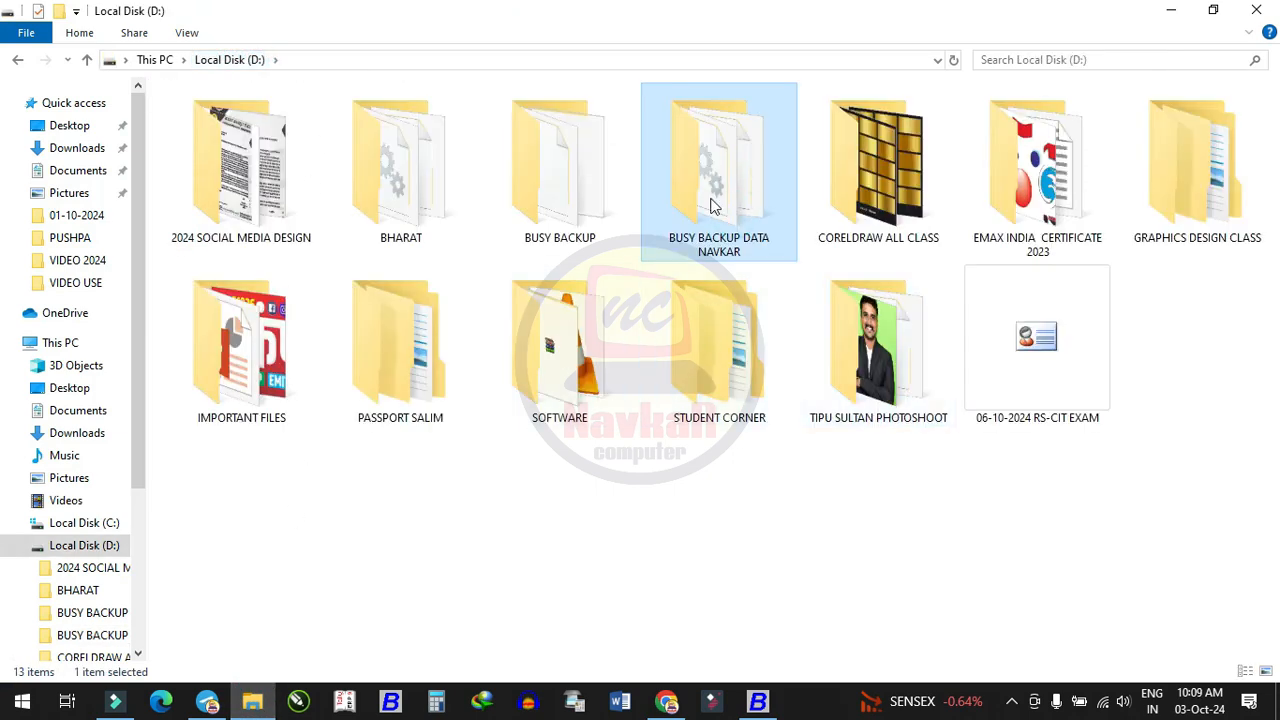
{"action": "double_click", "coordinate": [718, 200]}
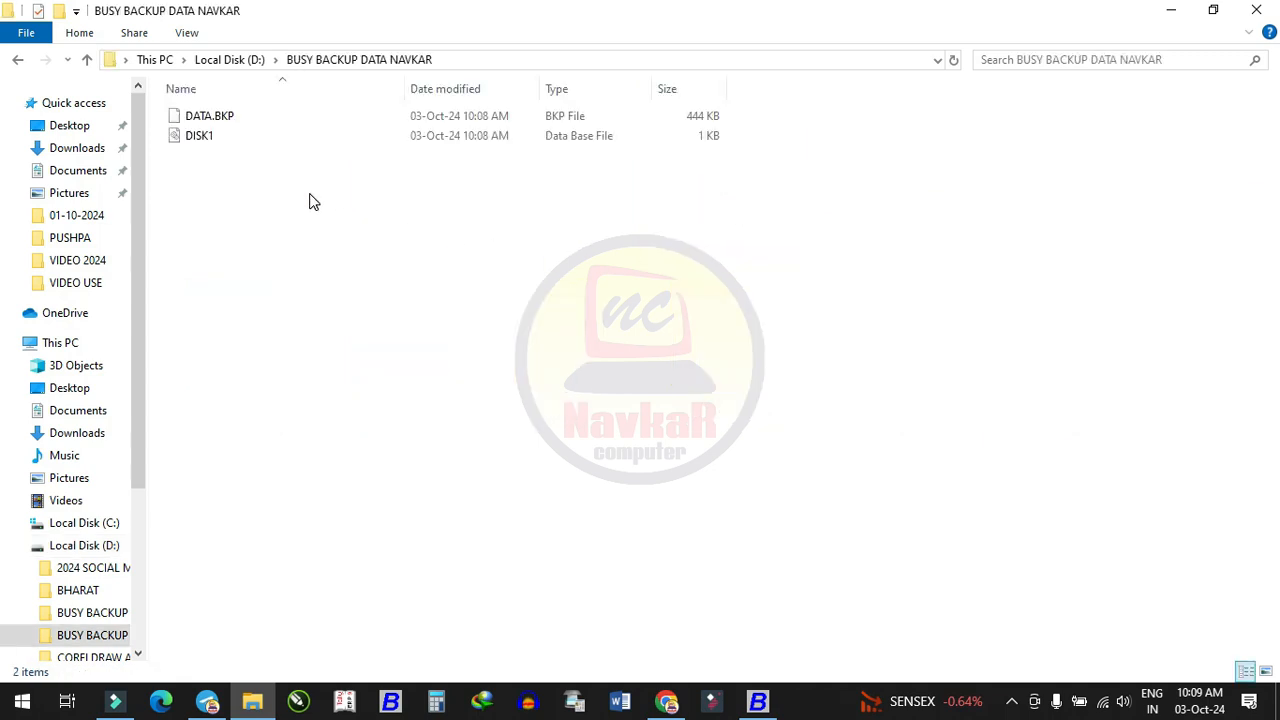
{"action": "left_click", "coordinate": [236, 120]}
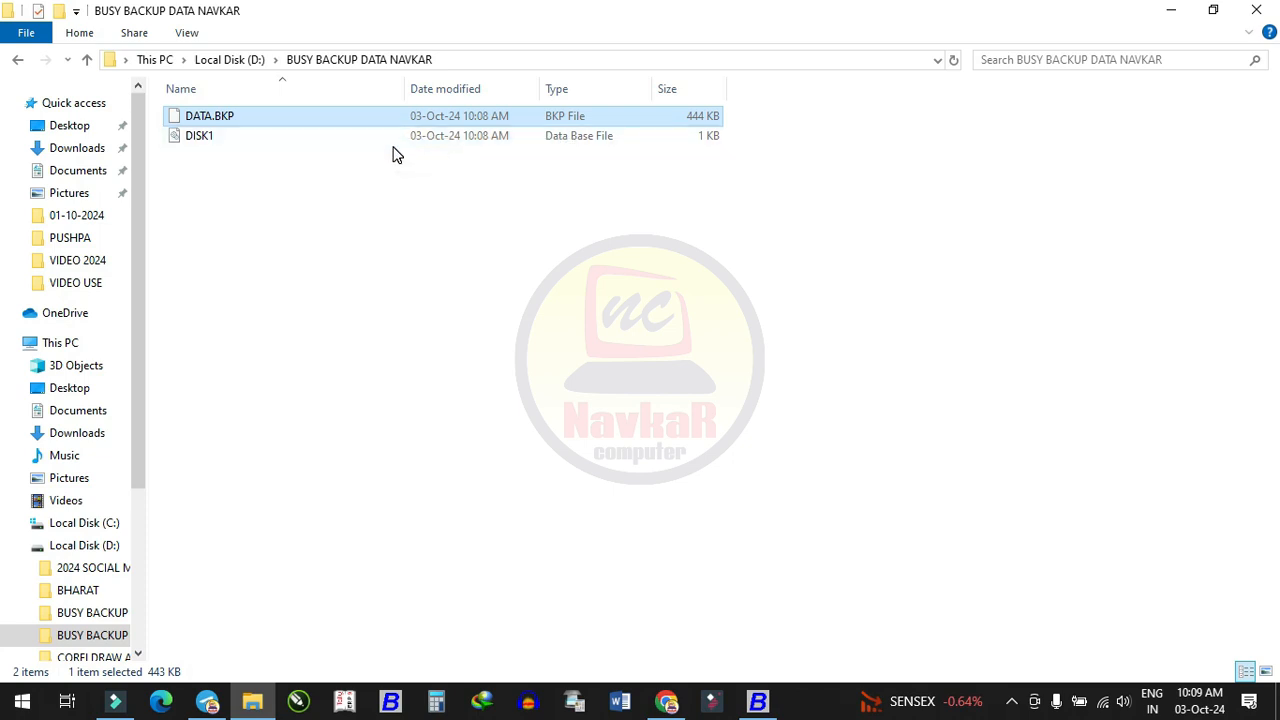
{"action": "left_click", "coordinate": [437, 205]}
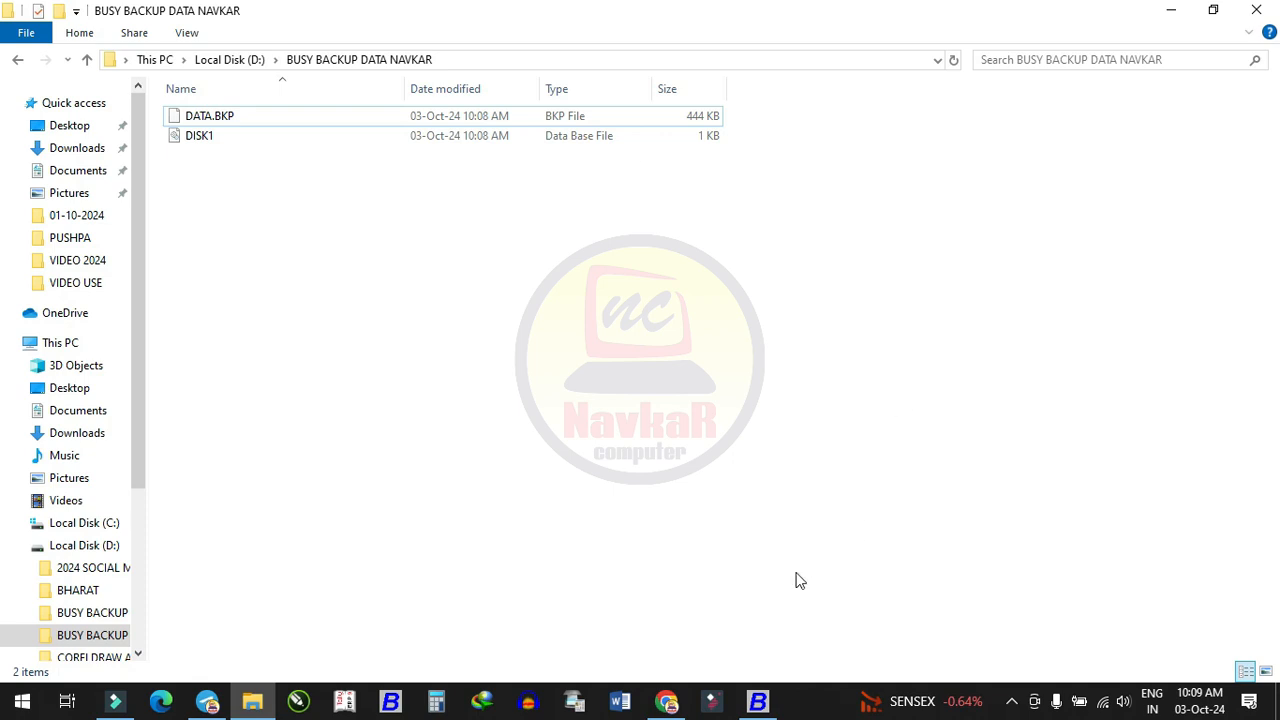
{"action": "left_click", "coordinate": [760, 701]}
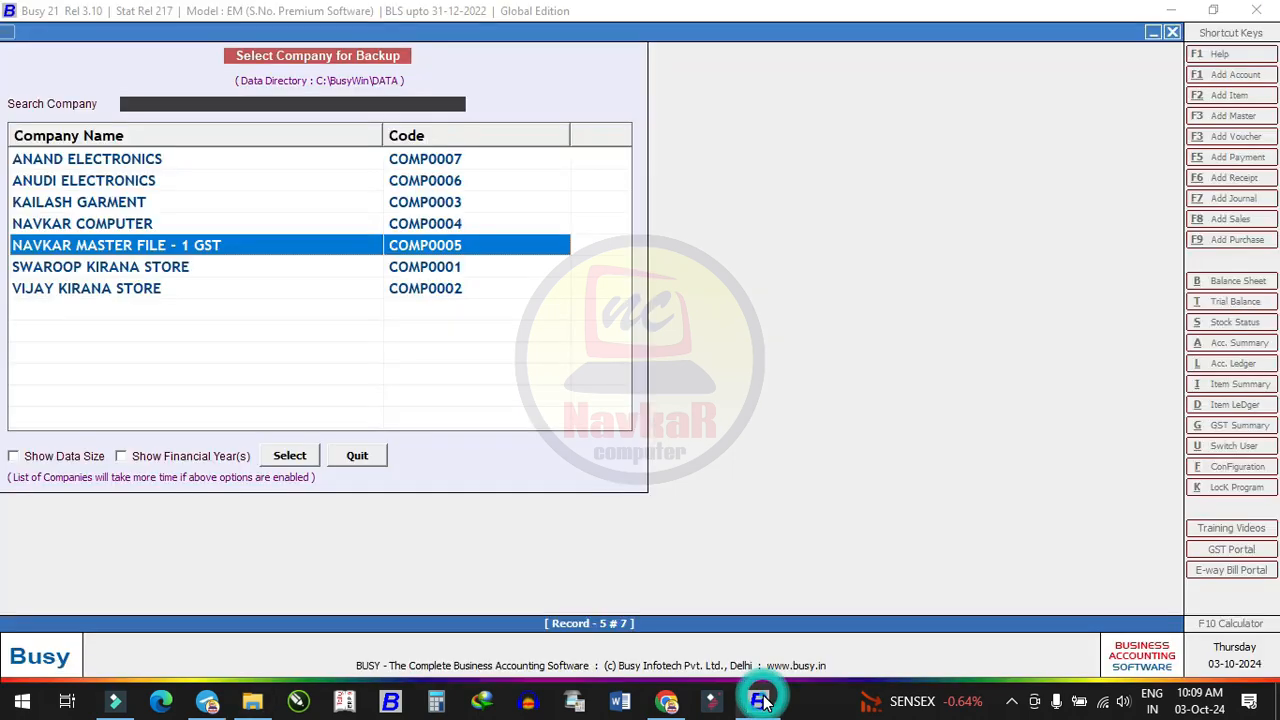
Copy the BUSY BACKUP DATA NAVKAR folder from Local Disk (D:)
{"action": "left_click", "coordinate": [262, 703]}
{"action": "left_click", "coordinate": [232, 59]}
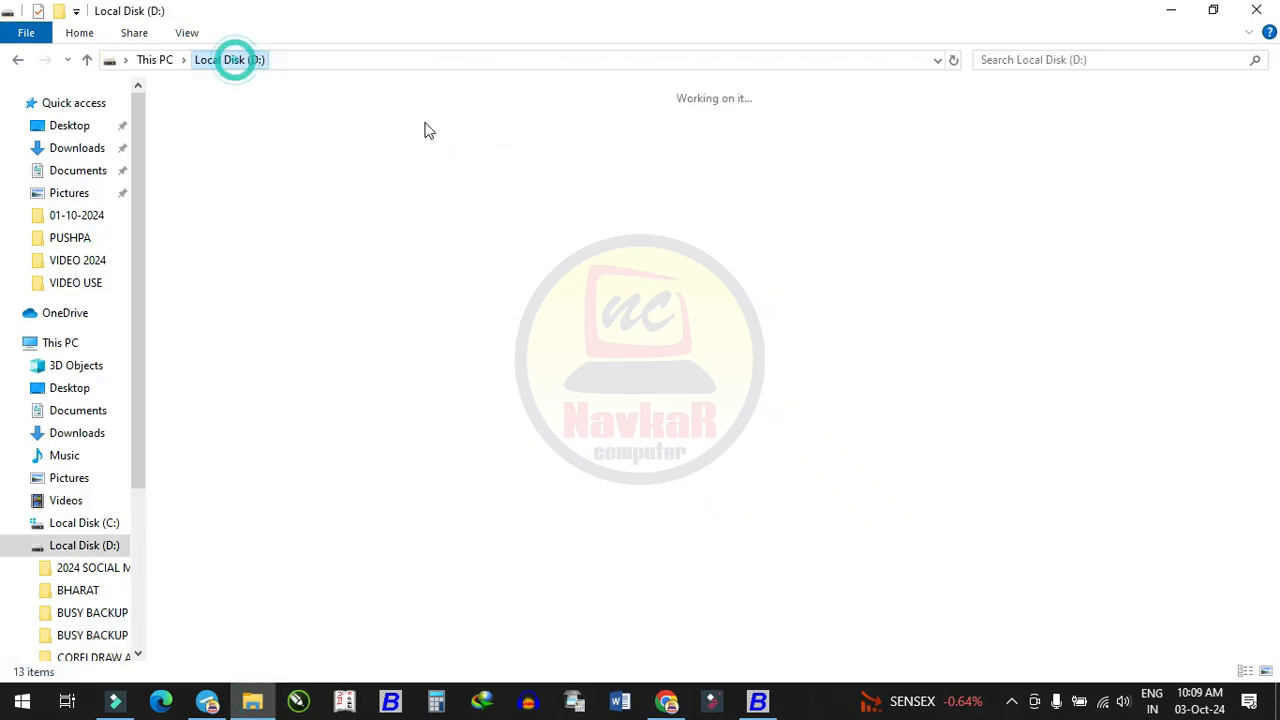
{"action": "right_click", "coordinate": [688, 214]}
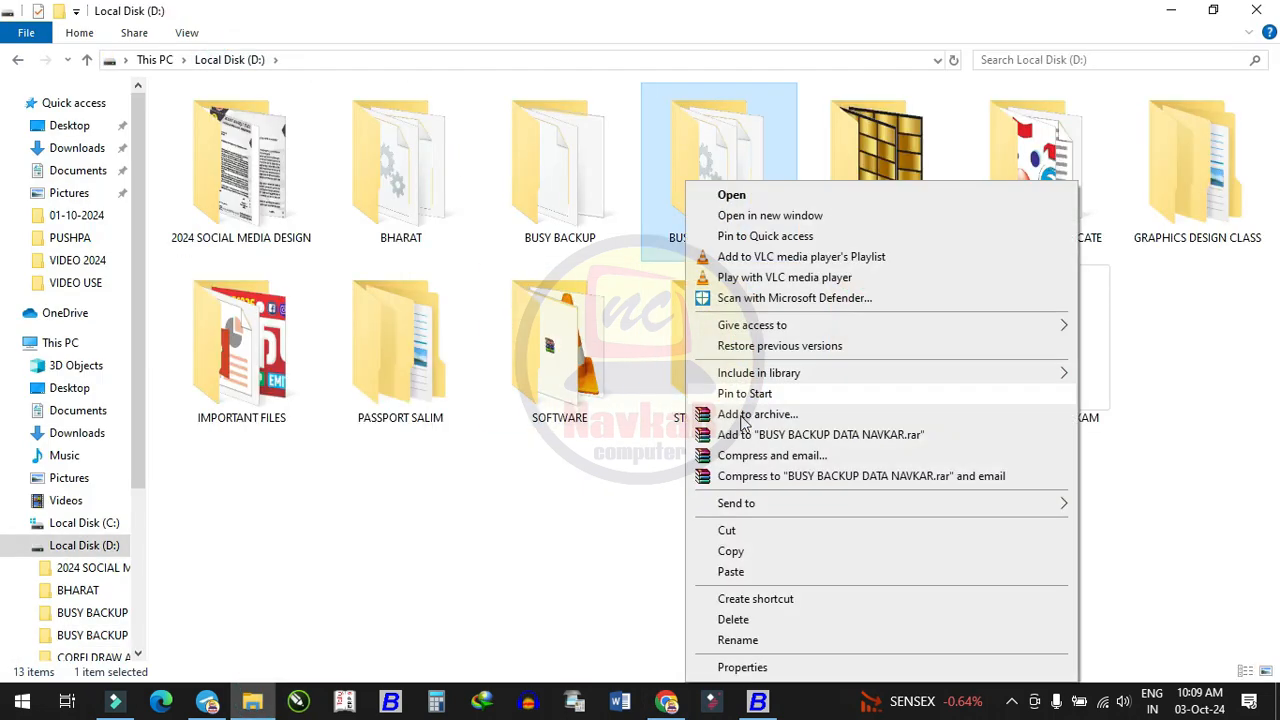
{"action": "left_click", "coordinate": [731, 551]}
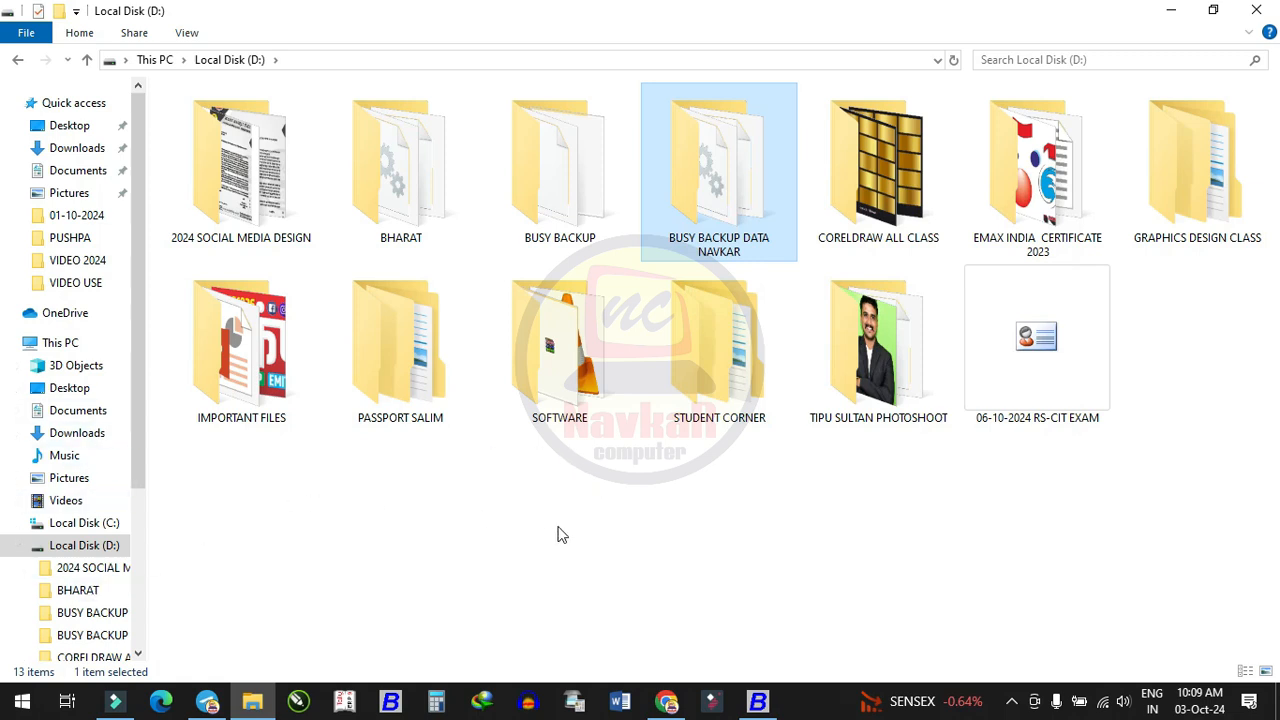
{"action": "left_click", "coordinate": [1268, 32]}
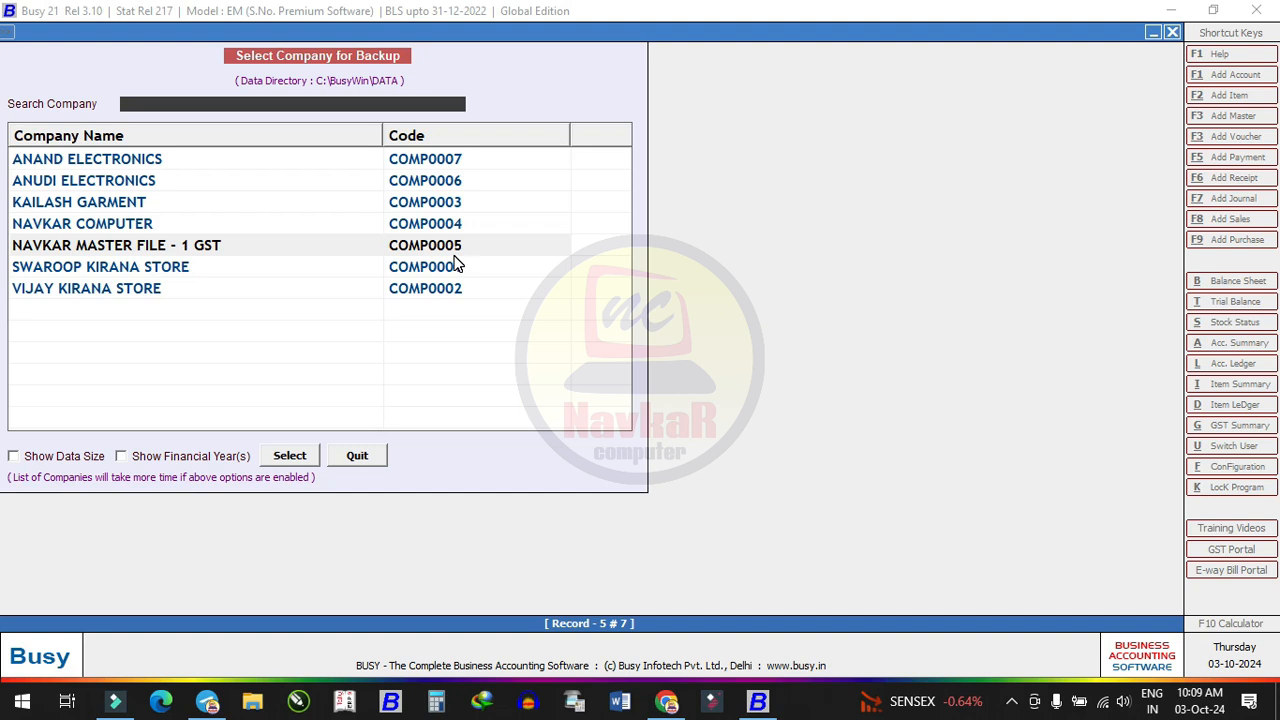
Quit the Select Company for Backup list
{"action": "left_click", "coordinate": [342, 458]}
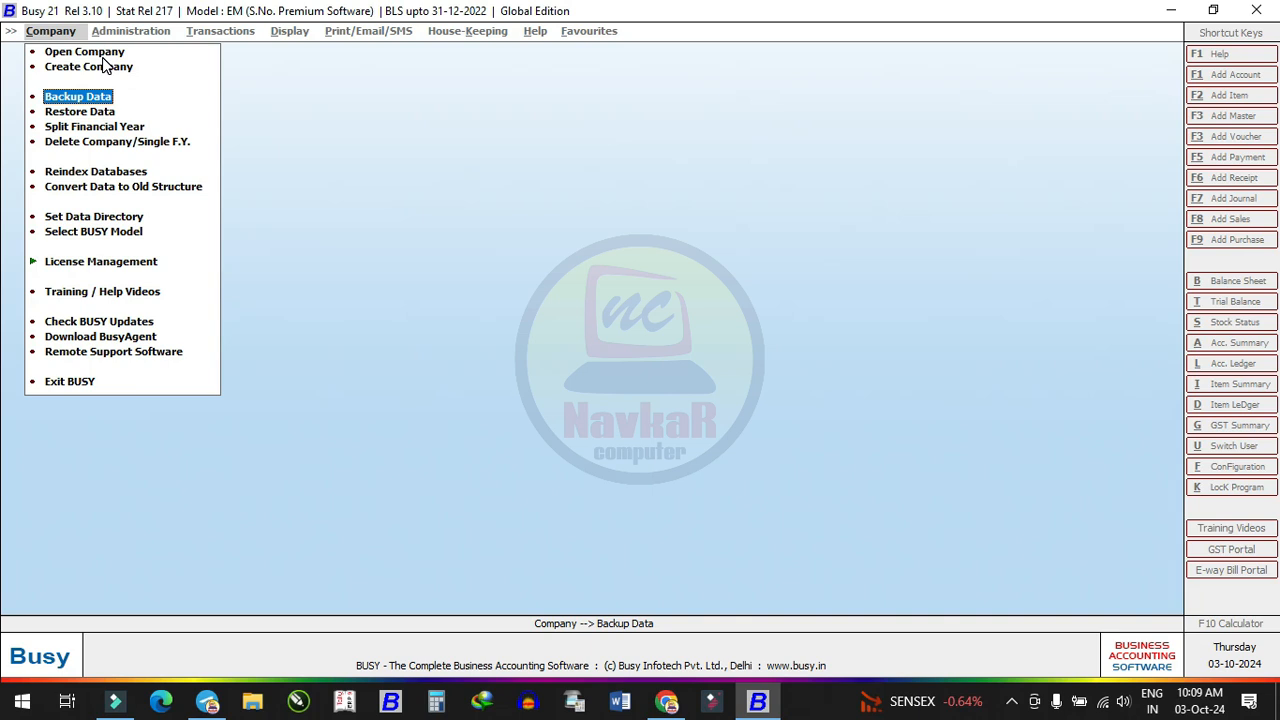
Pick NAVKAR MASTER FILE - 1 GST for deletion and enter the superuser name and password
{"action": "left_click", "coordinate": [112, 143]}
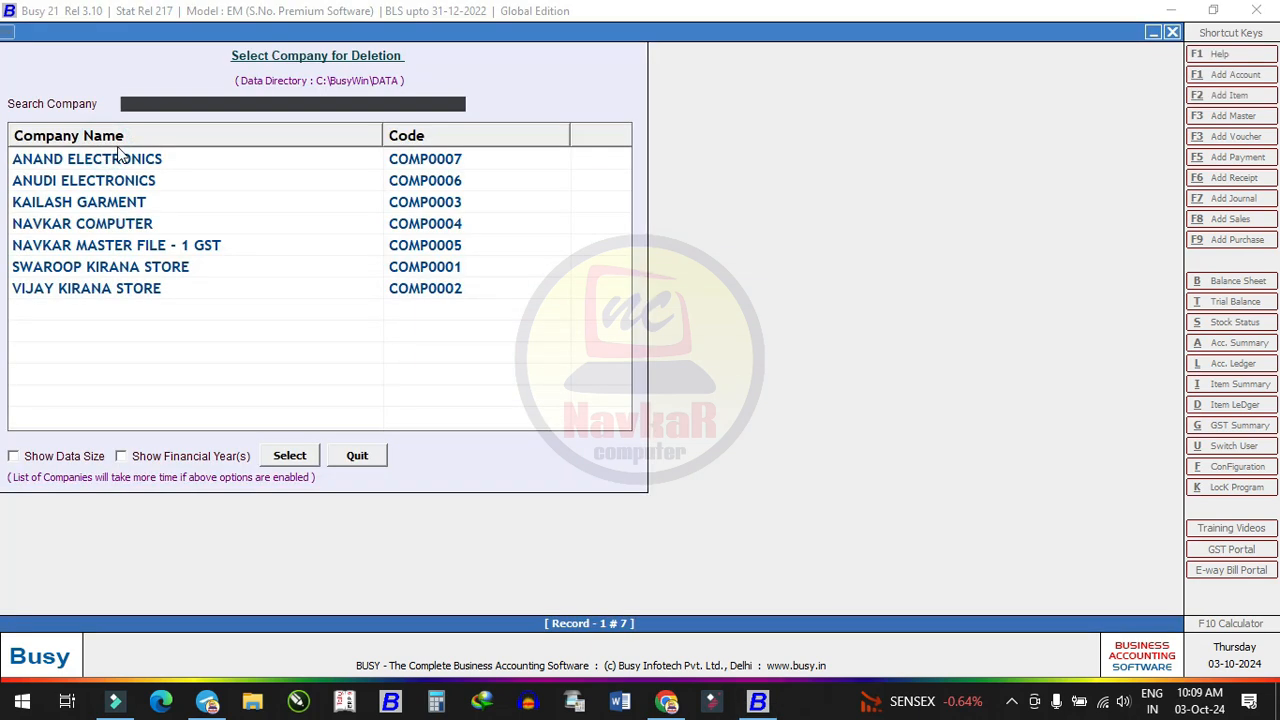
{"action": "left_click", "coordinate": [127, 244]}
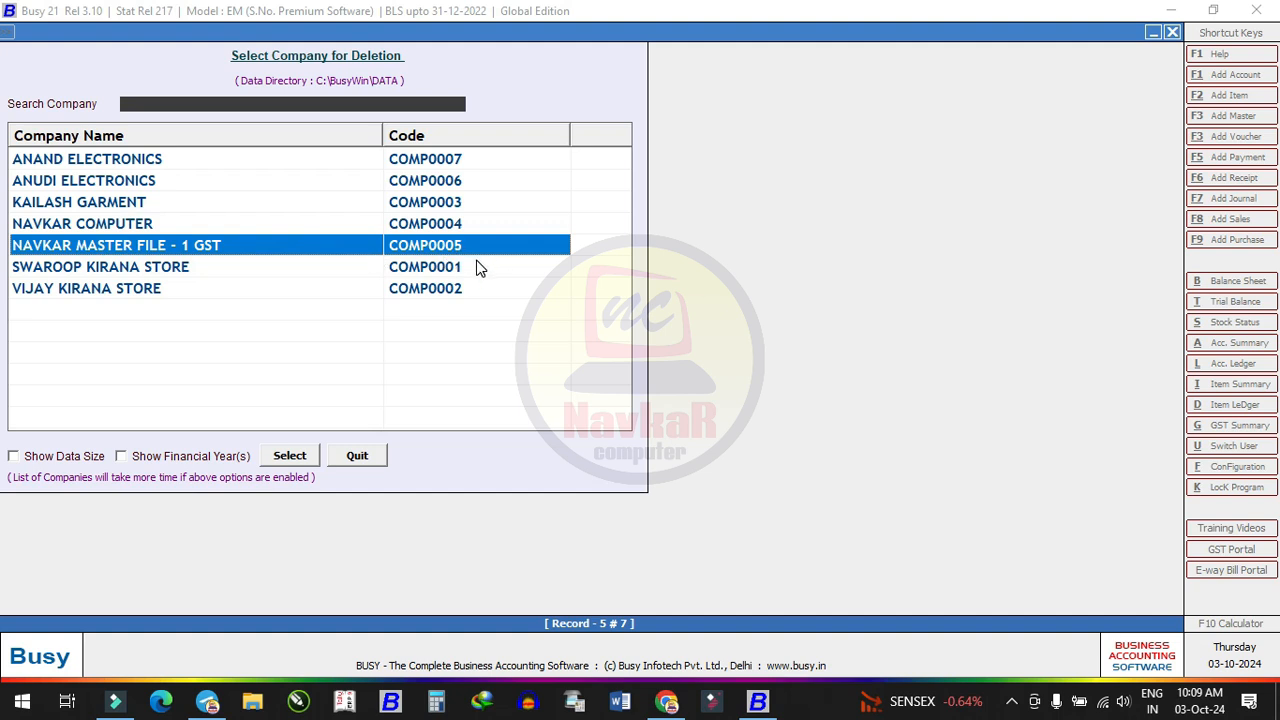
{"action": "key", "text": "Return"}
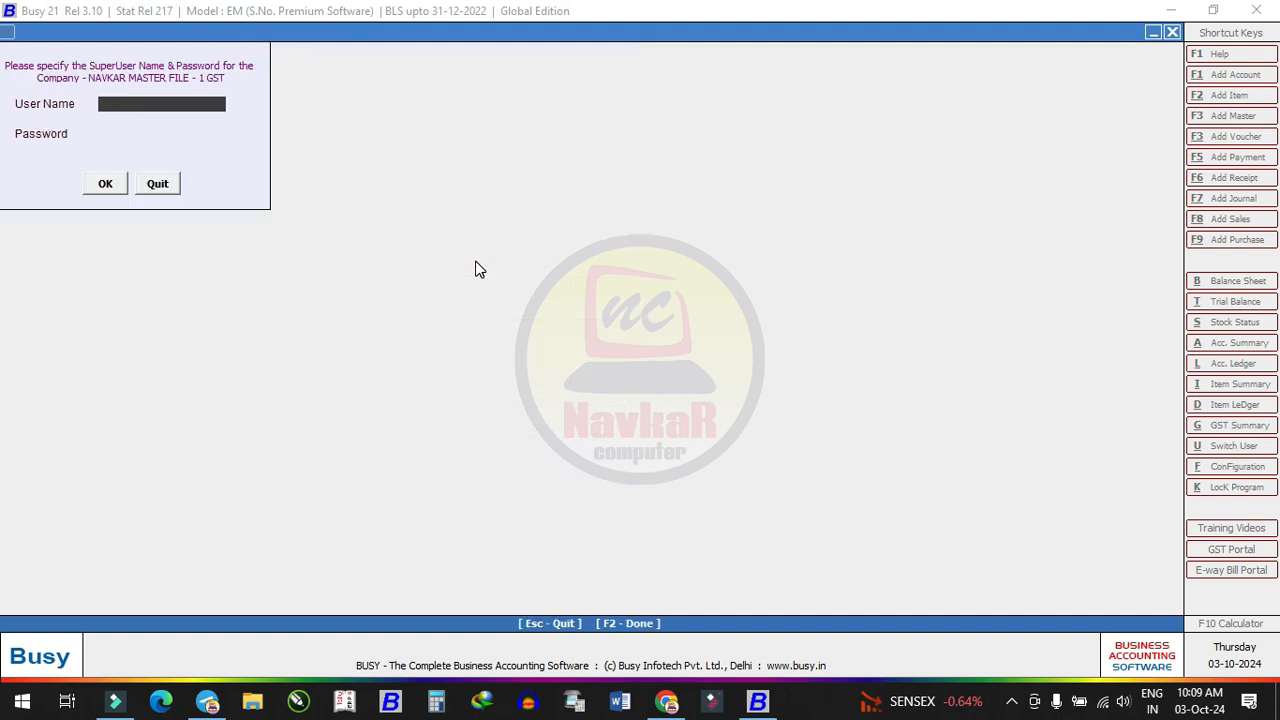
{"action": "type", "text": "TS"}
{"action": "key", "text": "Return"}
{"action": "type", "text": "**"}
{"action": "key", "text": "Return"}
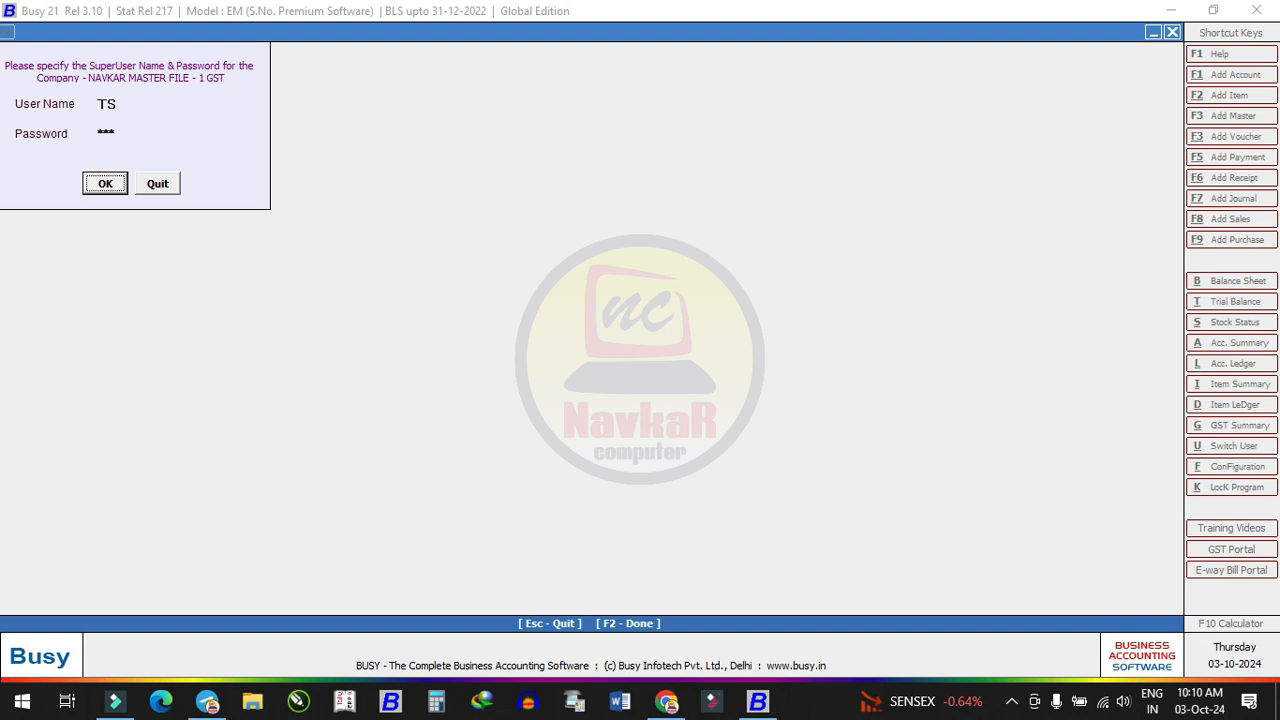
{"action": "key", "text": "Return"}
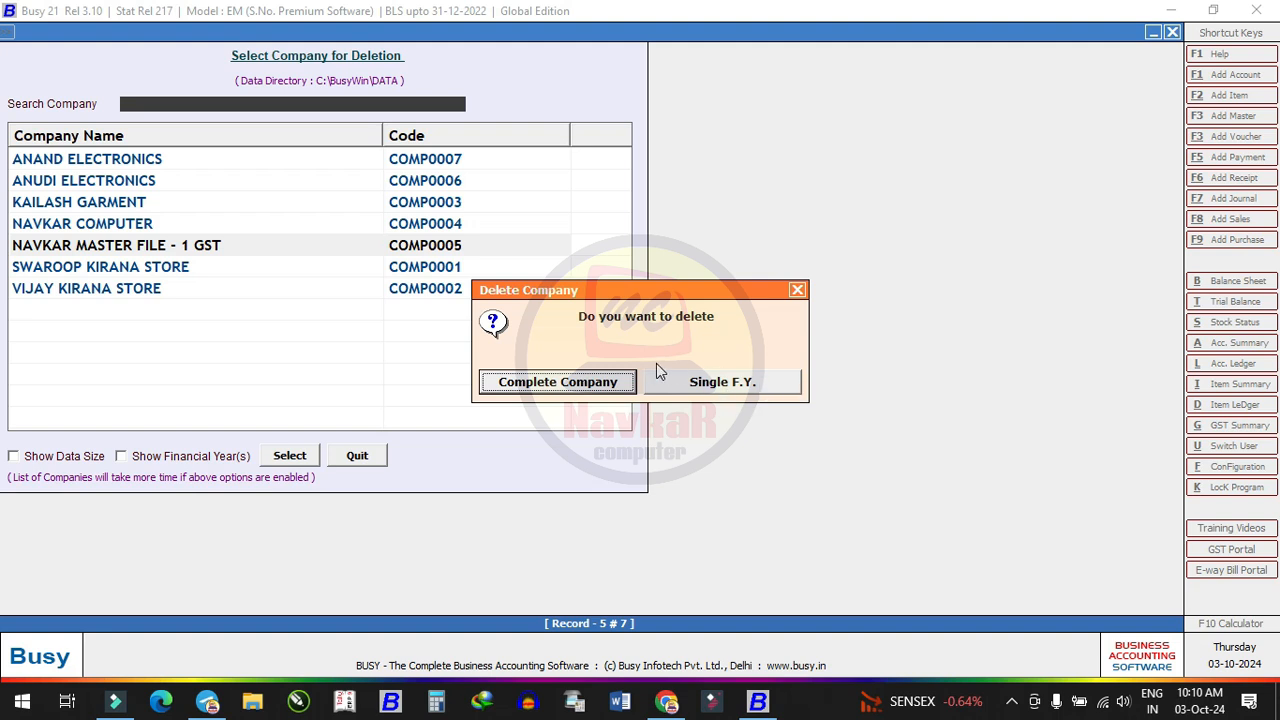
Delete the complete company, confirm the data deletion warning, and acknowledge the success message
{"action": "left_click", "coordinate": [567, 386]}
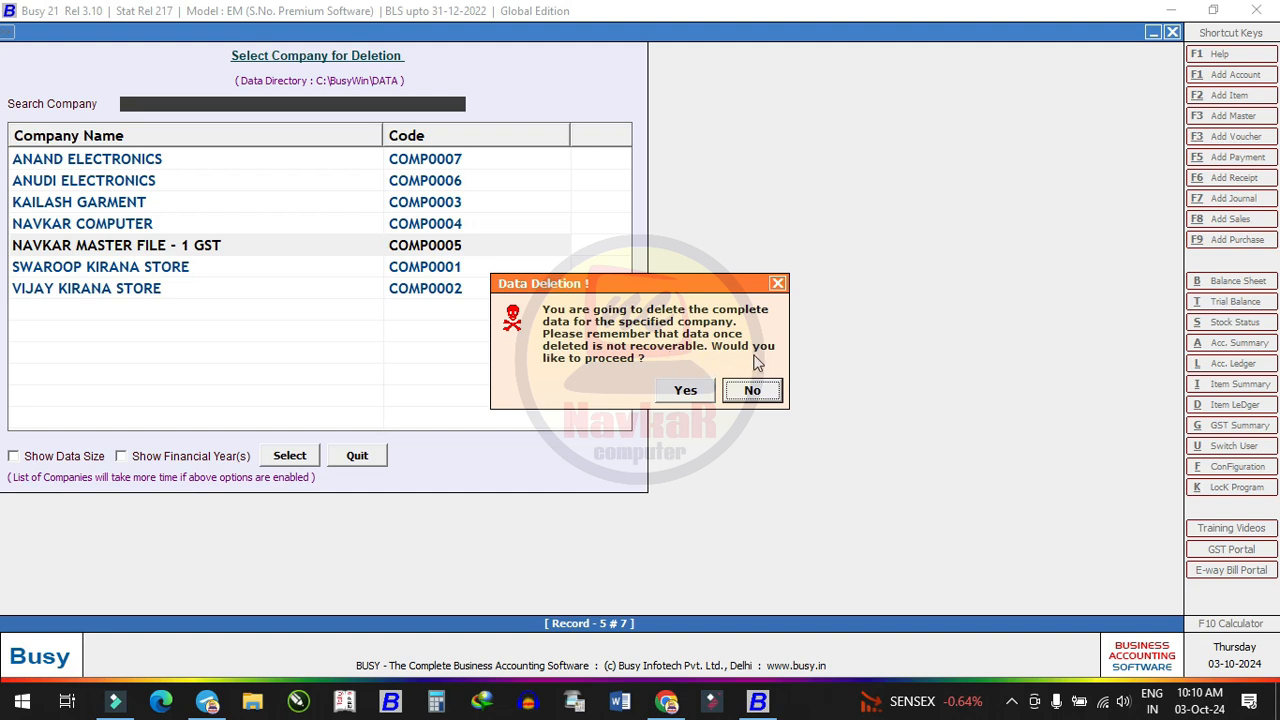
{"action": "left_click", "coordinate": [687, 390]}
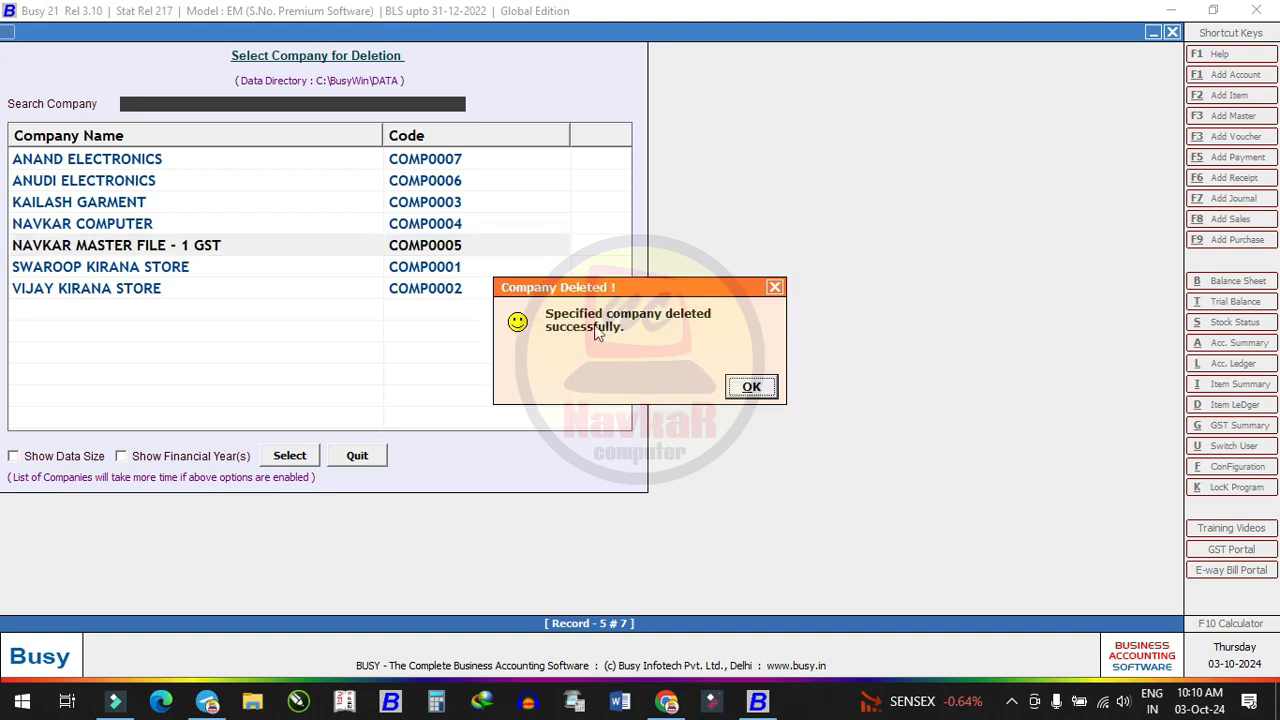
{"action": "left_click", "coordinate": [750, 386]}
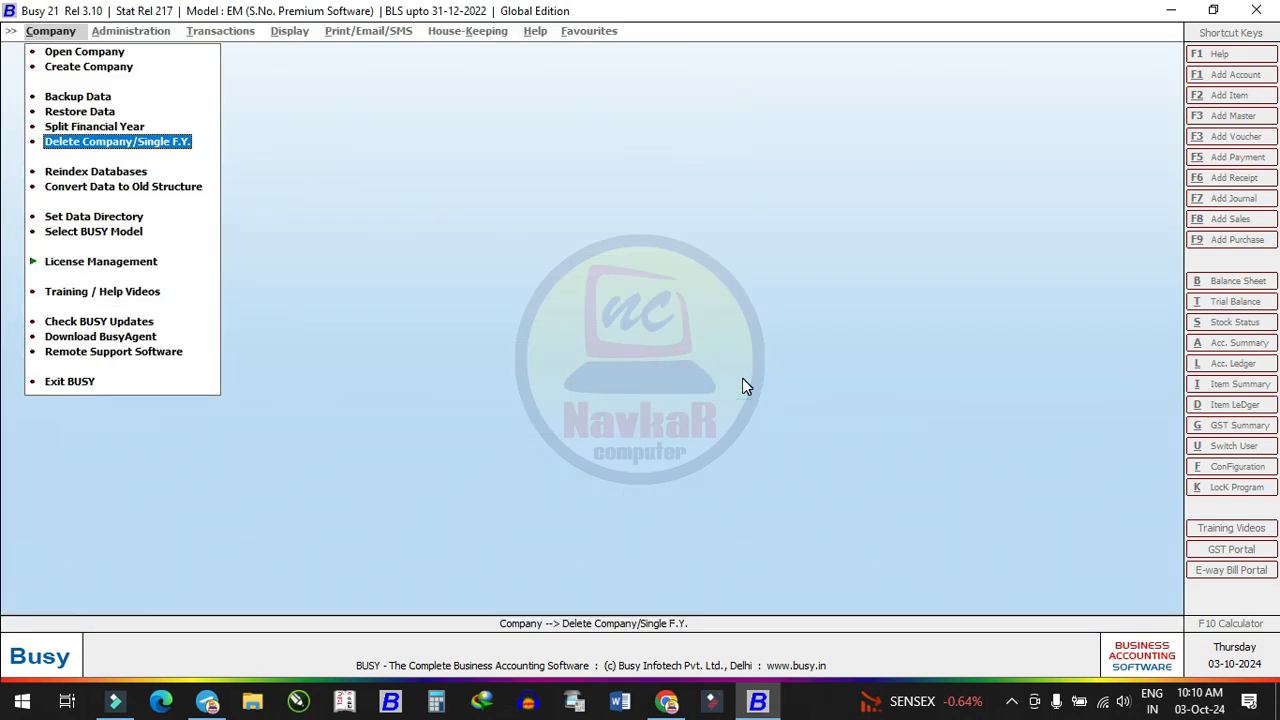
Bring up the company list and close it without opening any company
{"action": "key", "text": "Up"}
{"action": "key", "text": "Up"}
{"action": "key", "text": "Up"}
{"action": "key", "text": "Up"}
{"action": "key", "text": "Up"}
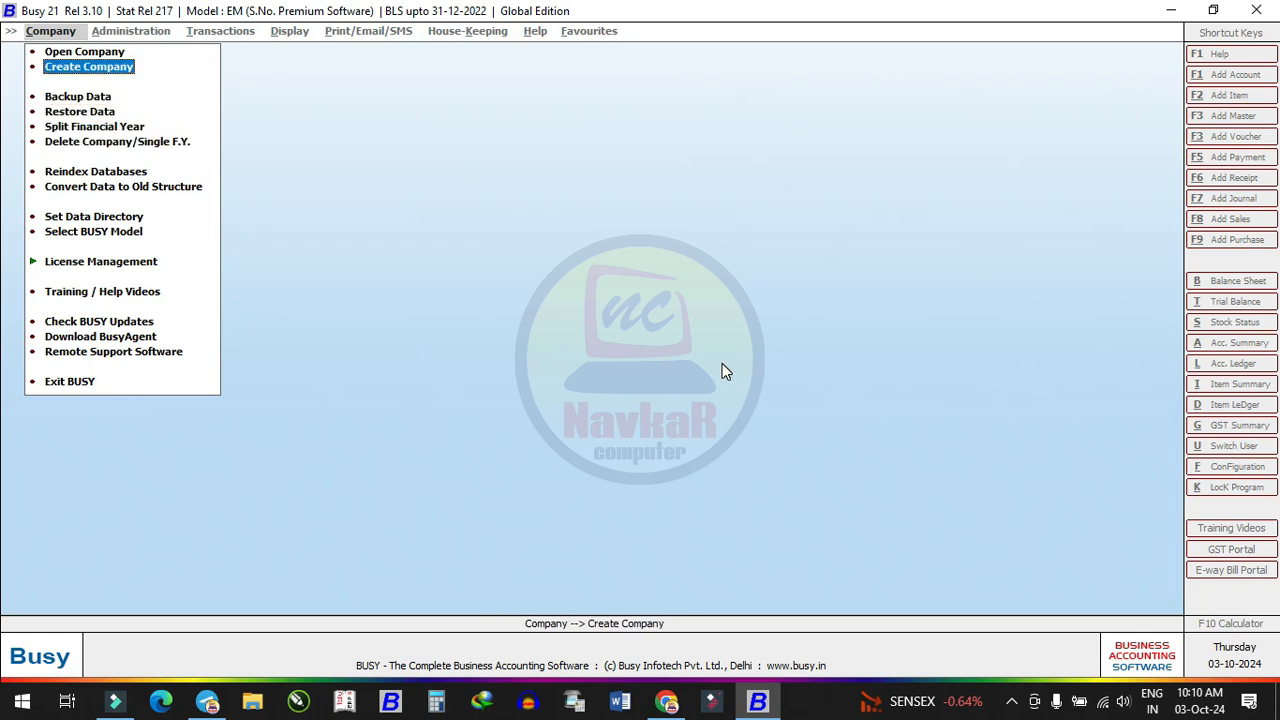
{"action": "key", "text": "Return"}
{"action": "key", "text": "Down"}
{"action": "key", "text": "Down"}
{"action": "key", "text": "Down"}
{"action": "key", "text": "Down"}
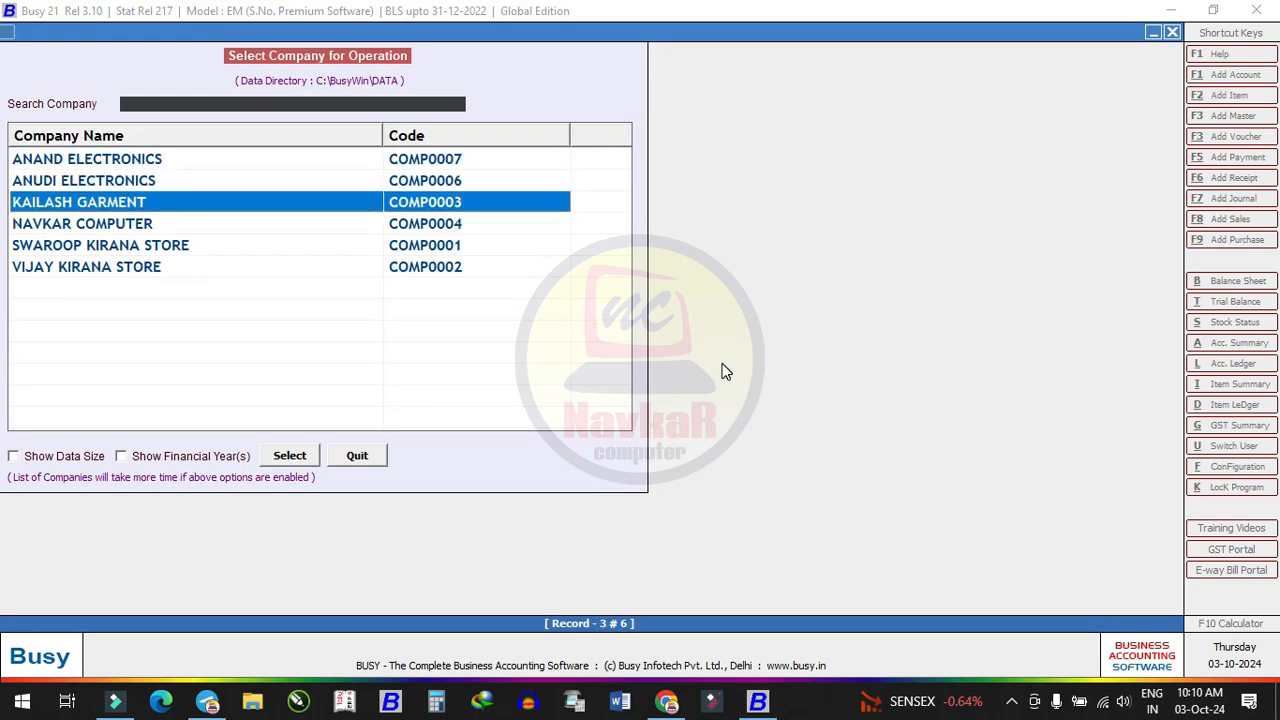
{"action": "key", "text": "Up"}
{"action": "key", "text": "Up"}
{"action": "key", "text": "Escape"}
In Data Restoration, set the restore path to D:\BUSY BACKUP DATA NAVKAR
{"action": "key", "text": "Down"}
{"action": "key", "text": "Down"}
{"action": "key", "text": "Down"}
{"action": "key", "text": "Return"}
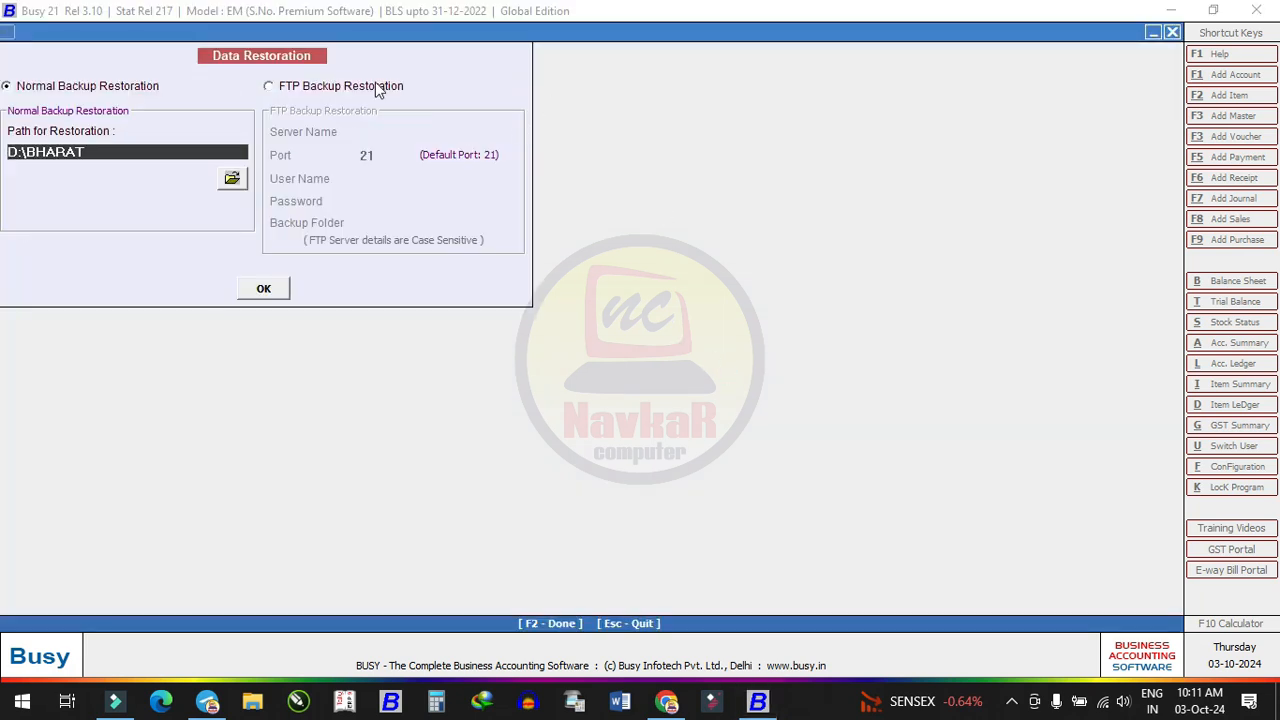
{"action": "left_click", "coordinate": [236, 181]}
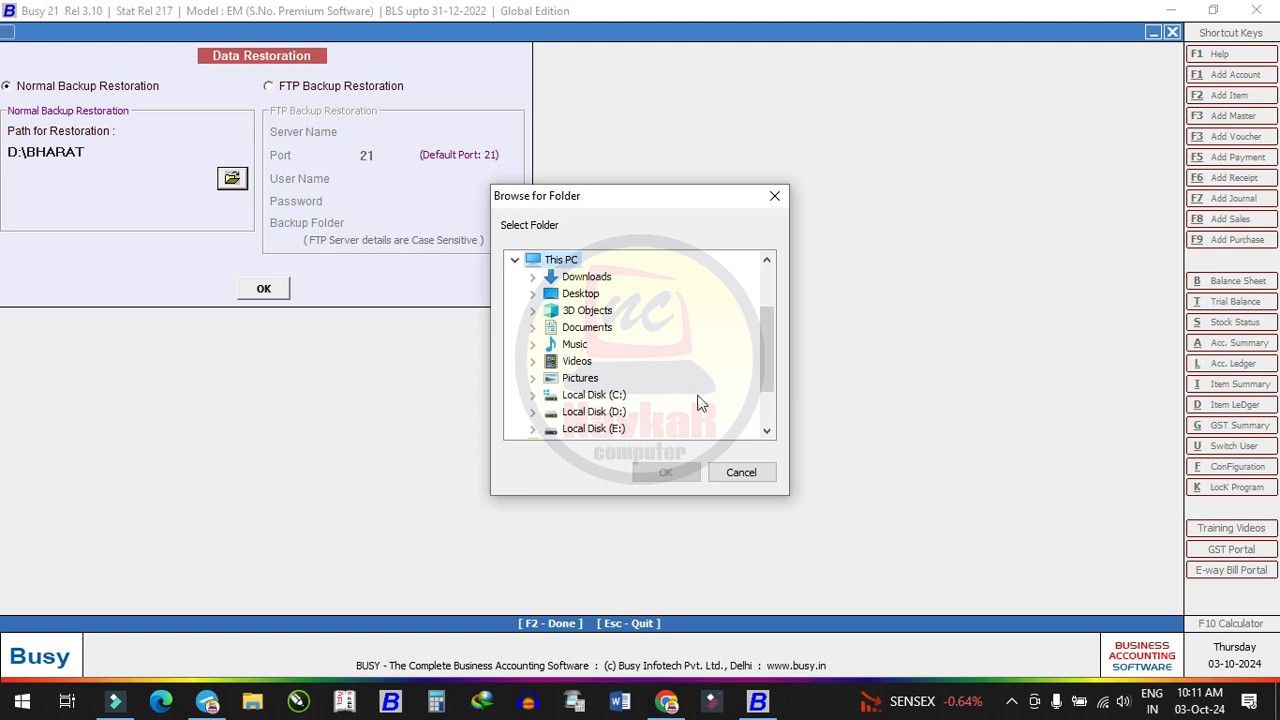
{"action": "double_click", "coordinate": [597, 410]}
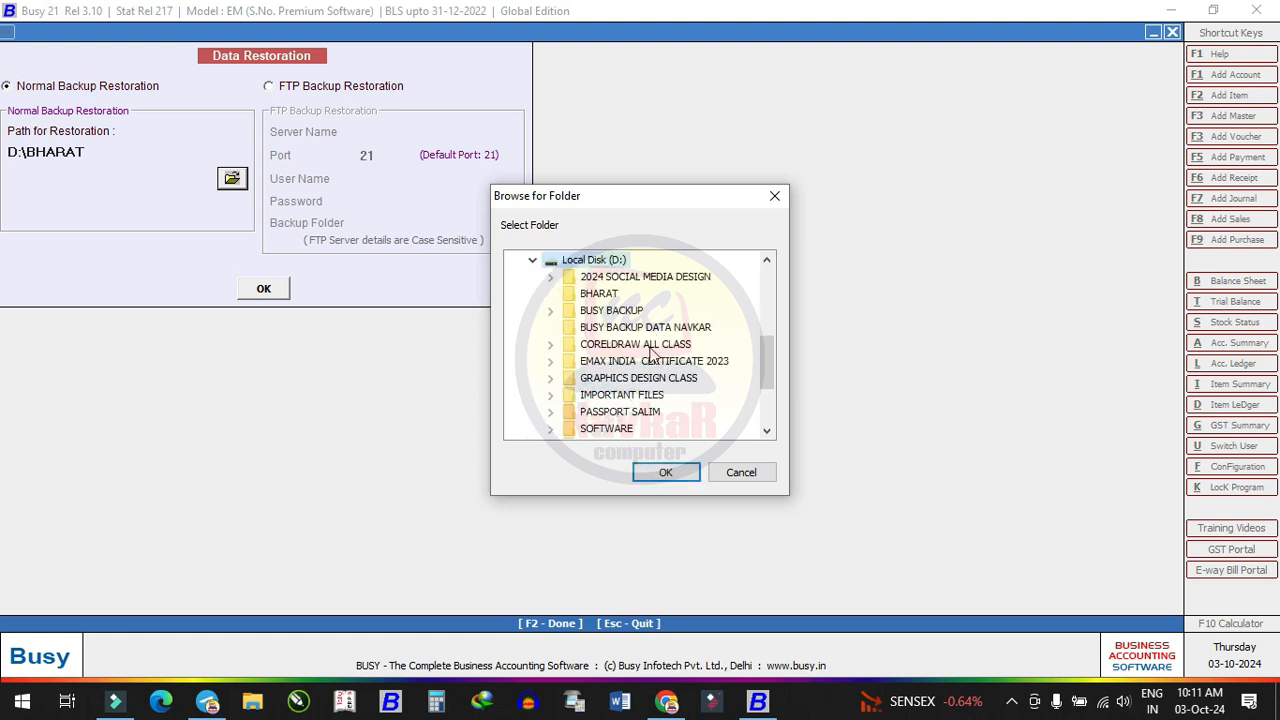
{"action": "left_click", "coordinate": [662, 329]}
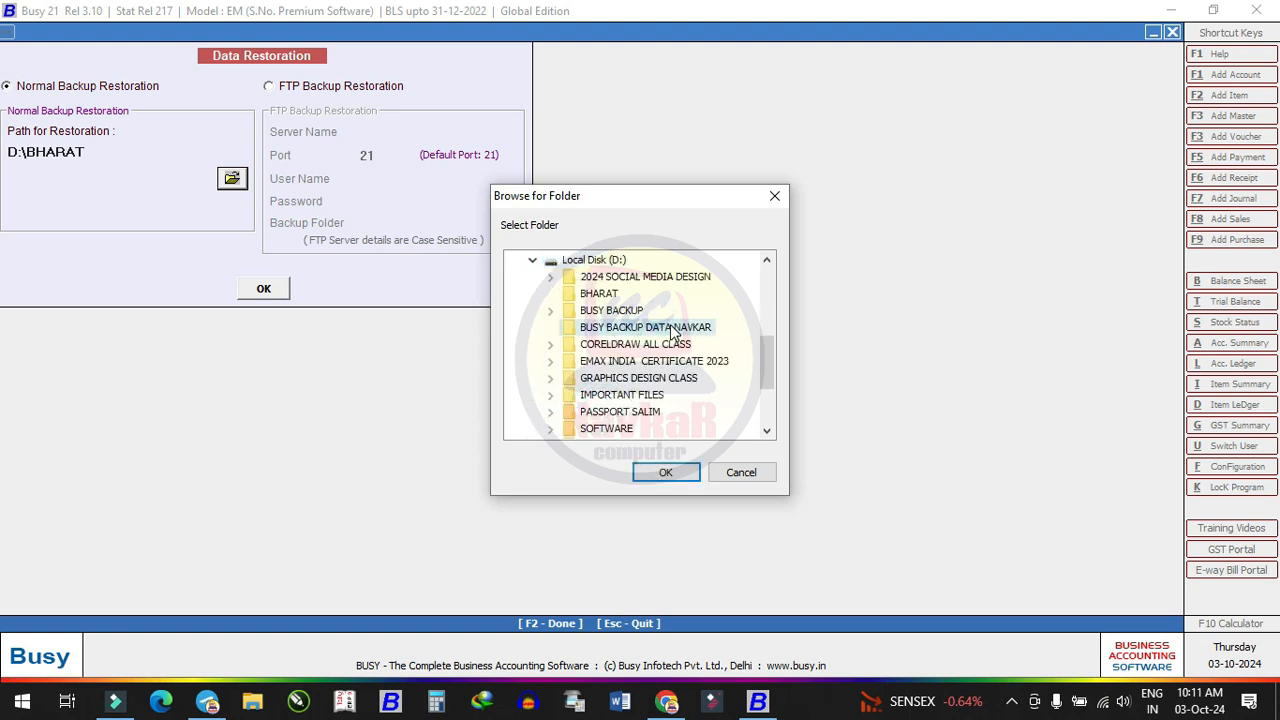
{"action": "left_click", "coordinate": [665, 471]}
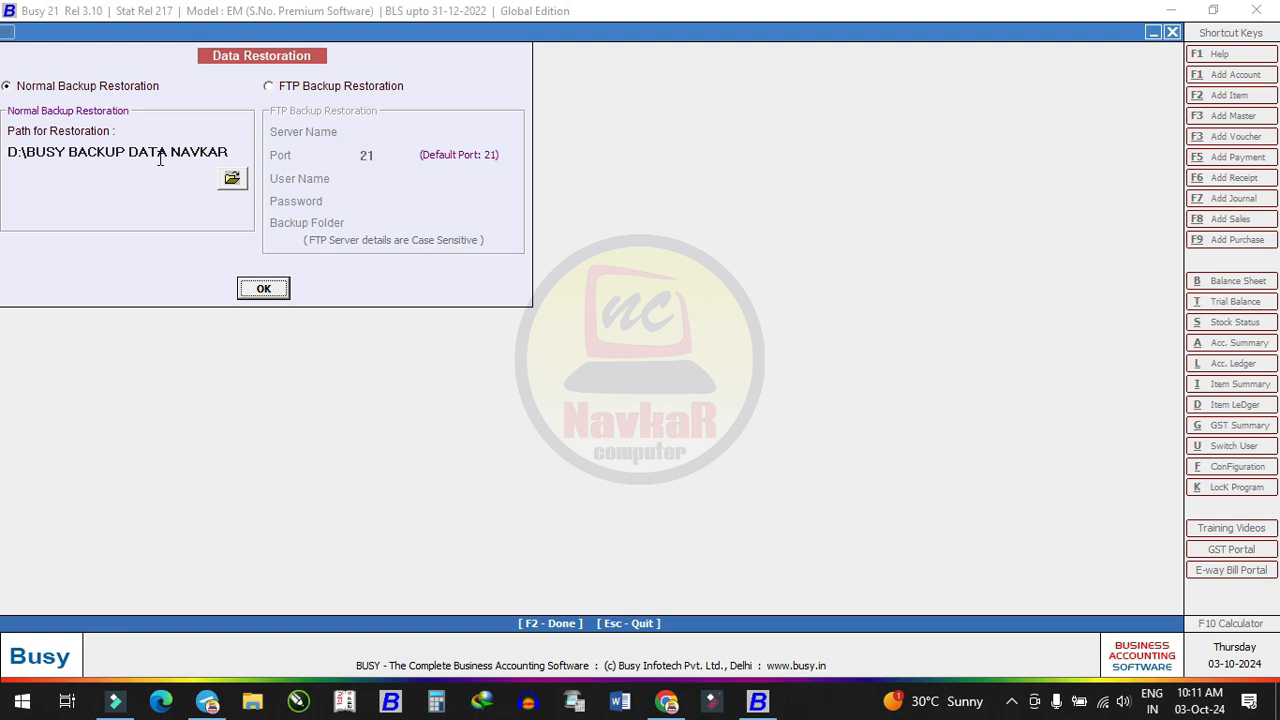
Restore the NAVKAR MASTER FILE - 1 GST backup dated 03-10-2024 and dismiss the success message
{"action": "left_click", "coordinate": [266, 290]}
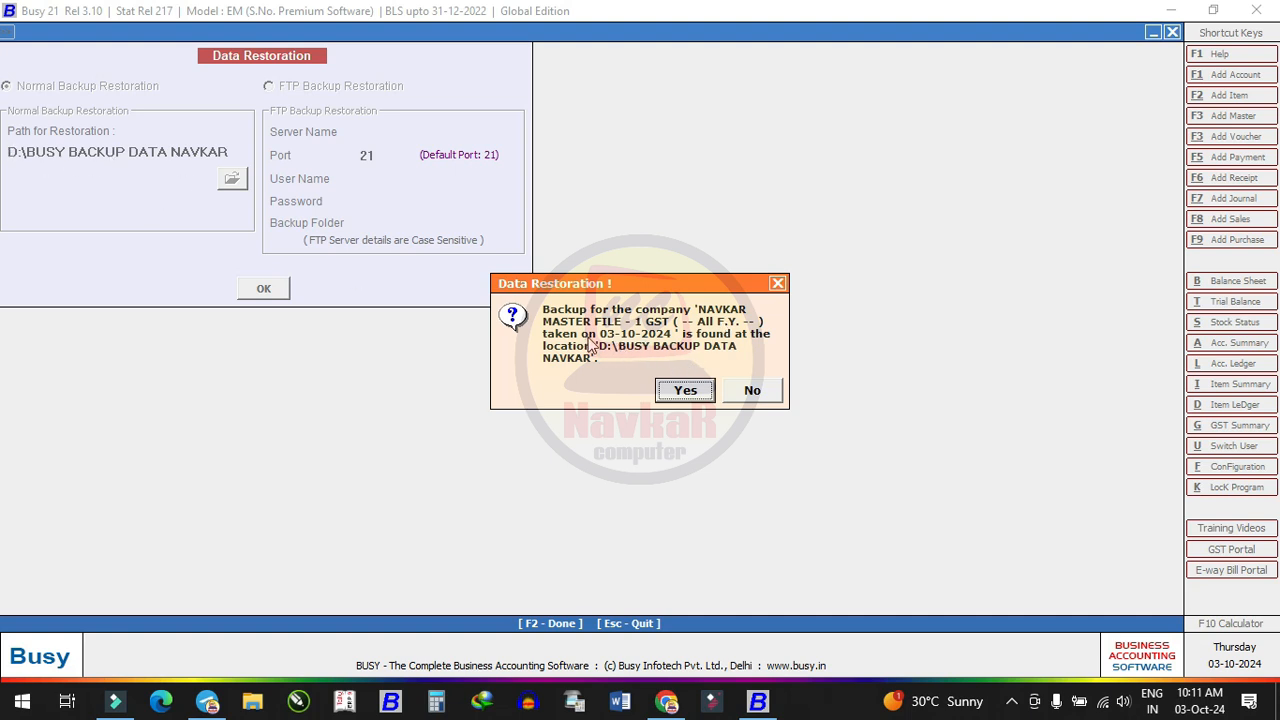
{"action": "left_click", "coordinate": [687, 392]}
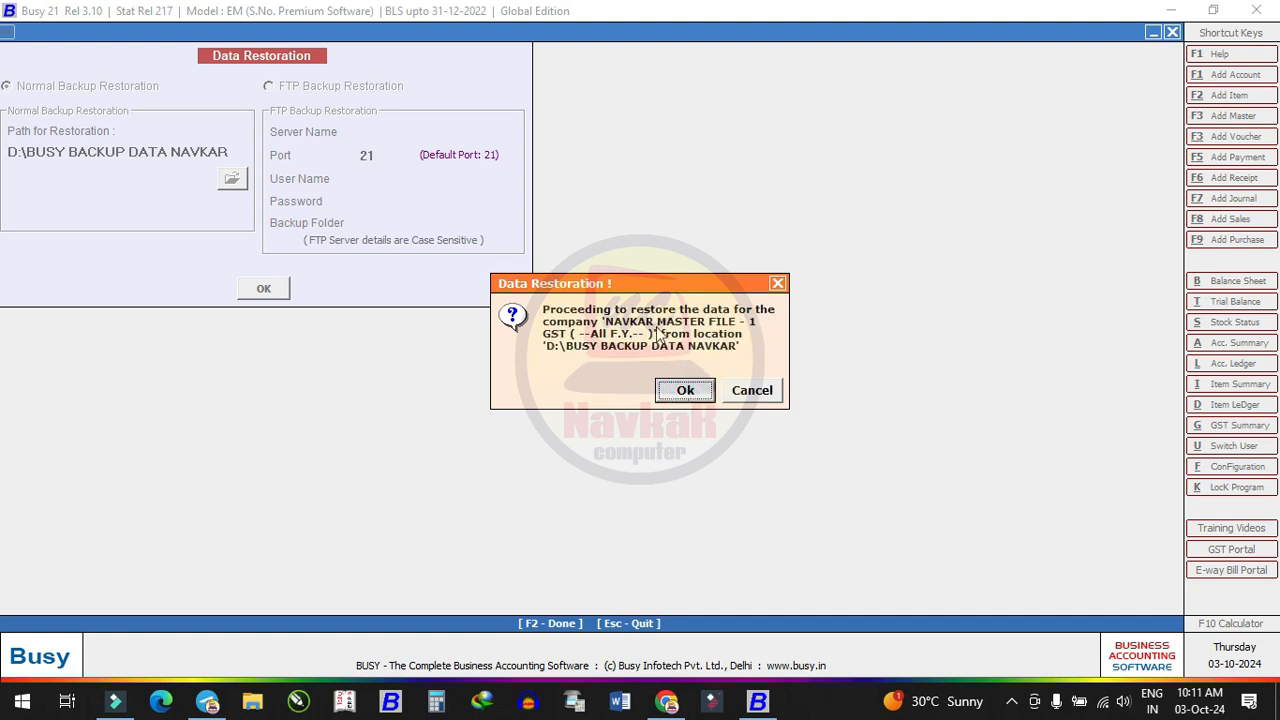
{"action": "left_click", "coordinate": [685, 392]}
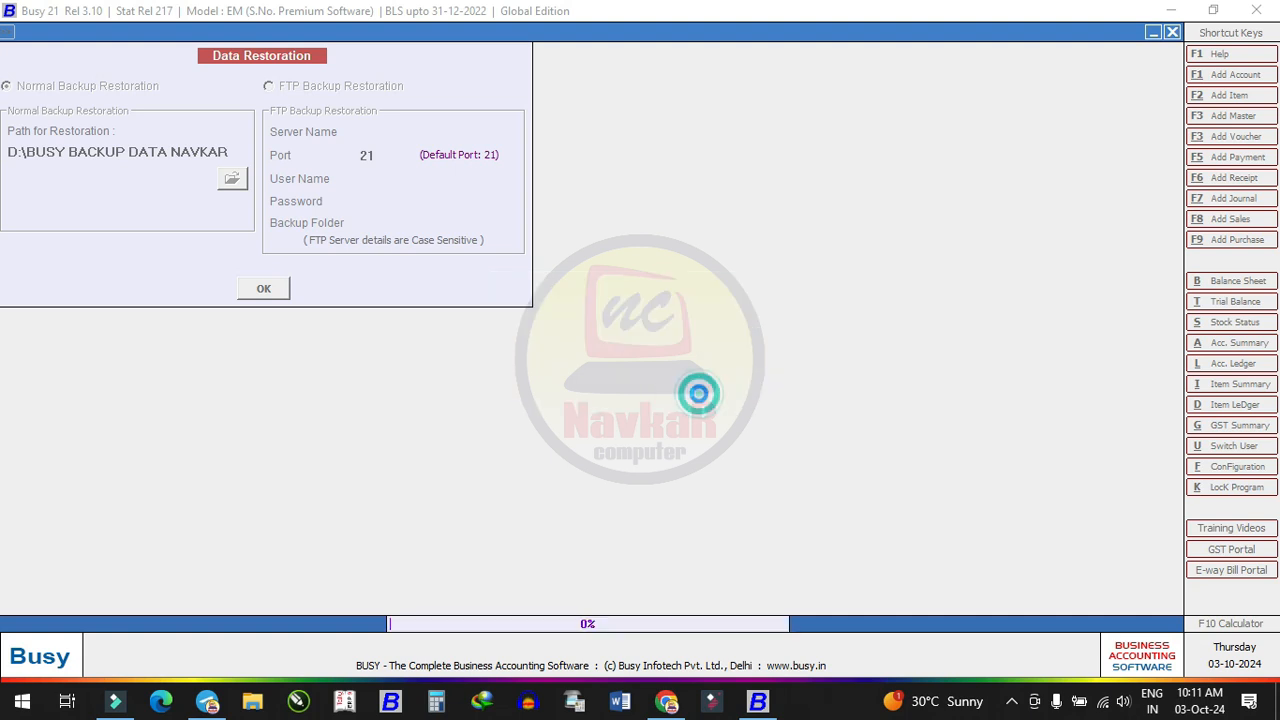
{"action": "left_click", "coordinate": [751, 389]}
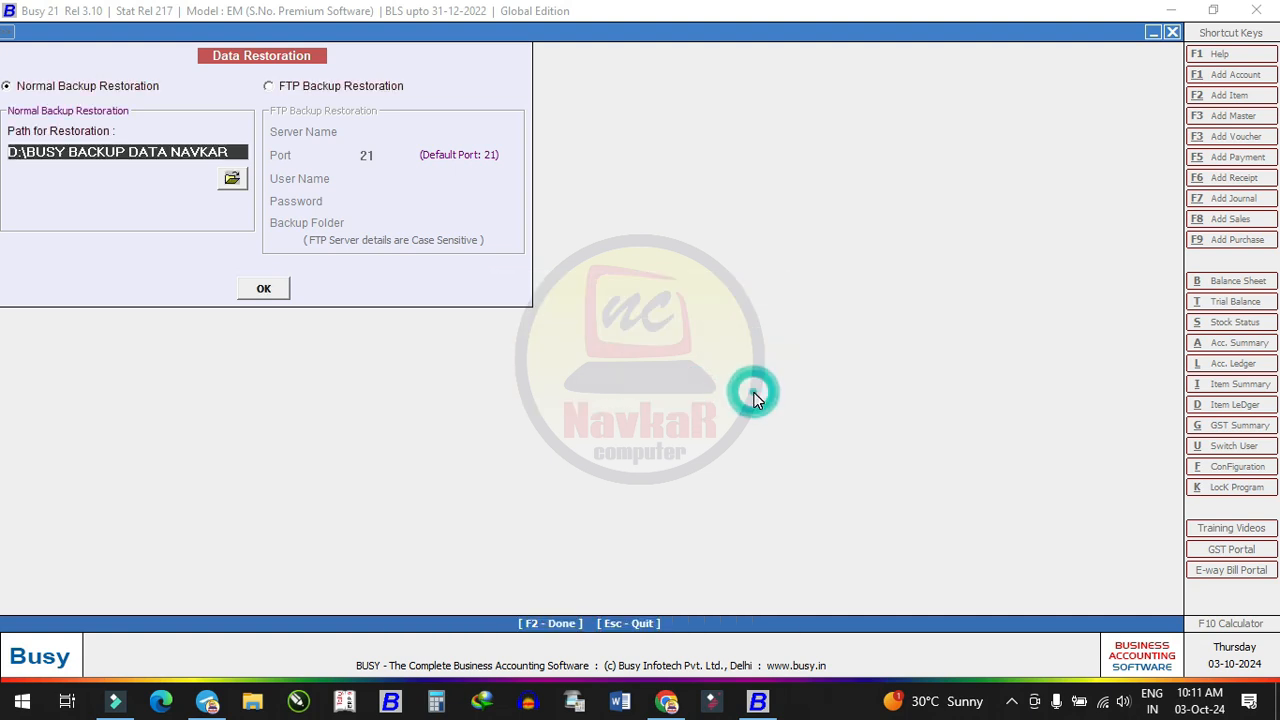
Decline restoring the same backup again, then close the Data Restoration window
{"action": "left_click", "coordinate": [266, 290]}
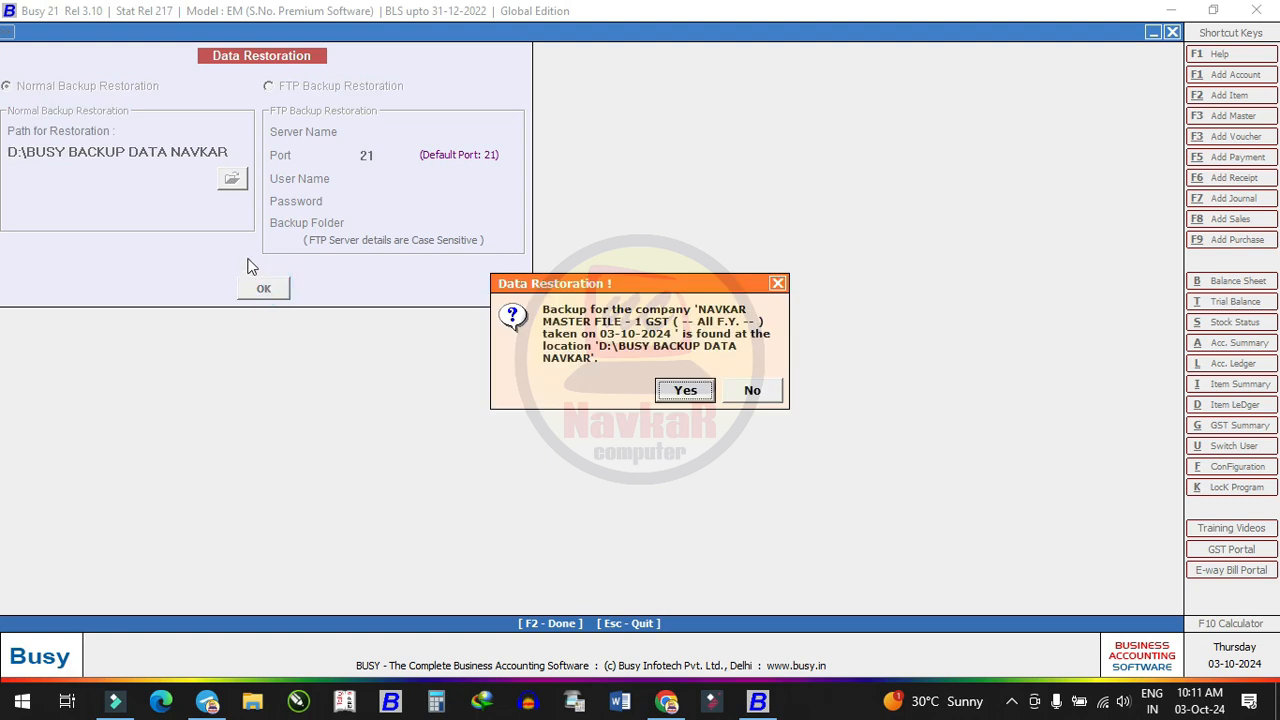
{"action": "left_click", "coordinate": [755, 391]}
{"action": "left_click", "coordinate": [758, 390]}
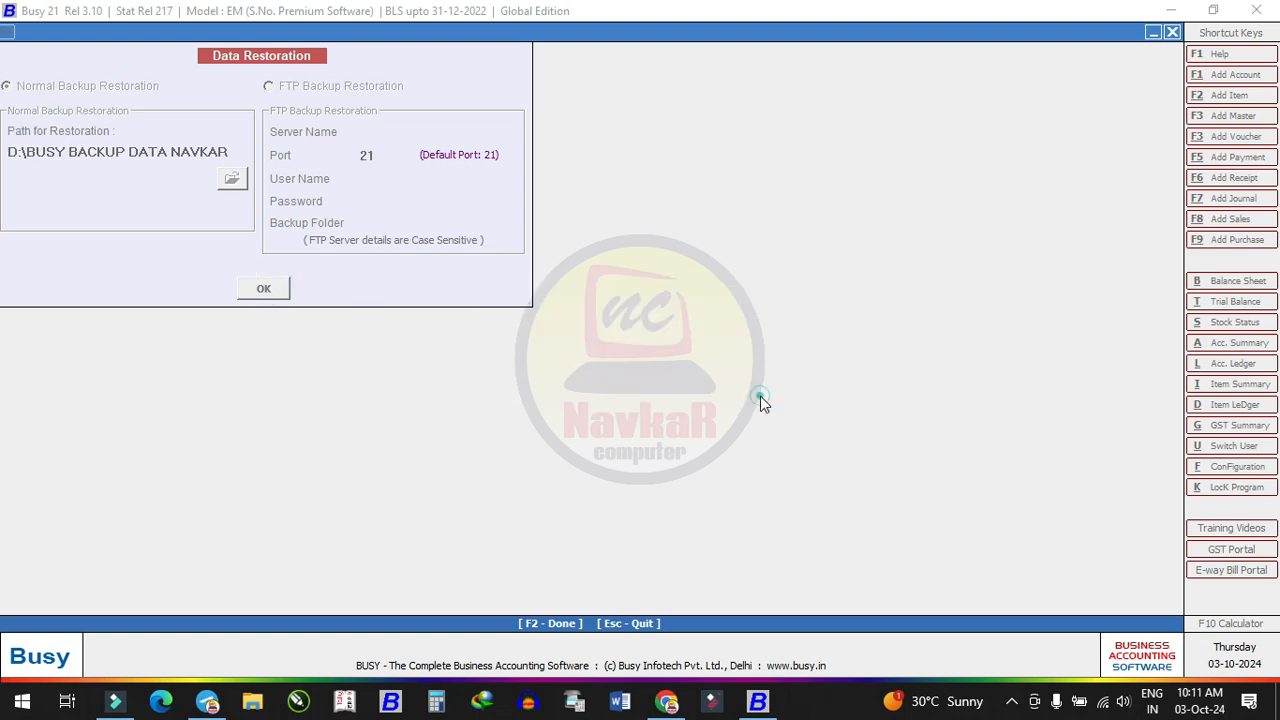
{"action": "key", "text": "Escape"}
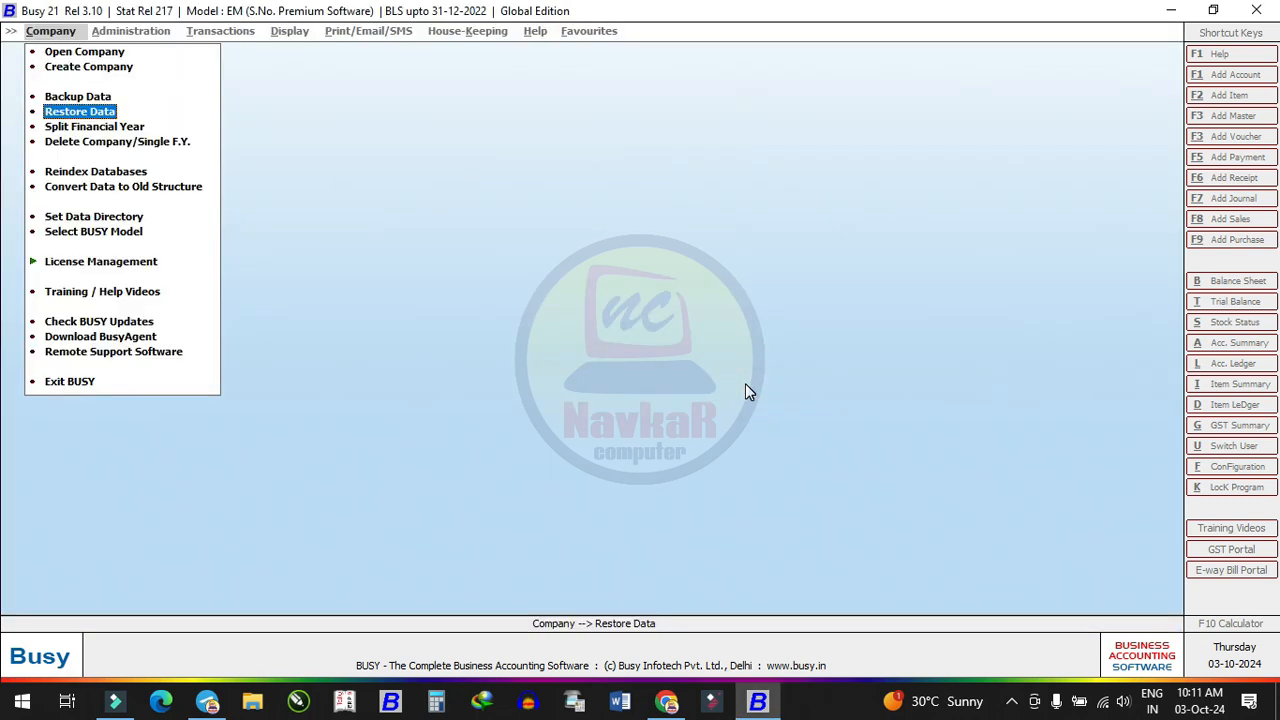
Open NAVKAR MASTER FILE - 1 GST from the company list, logging in with user name and password
{"action": "key", "text": "Up"}
{"action": "key", "text": "Up"}
{"action": "key", "text": "Up"}
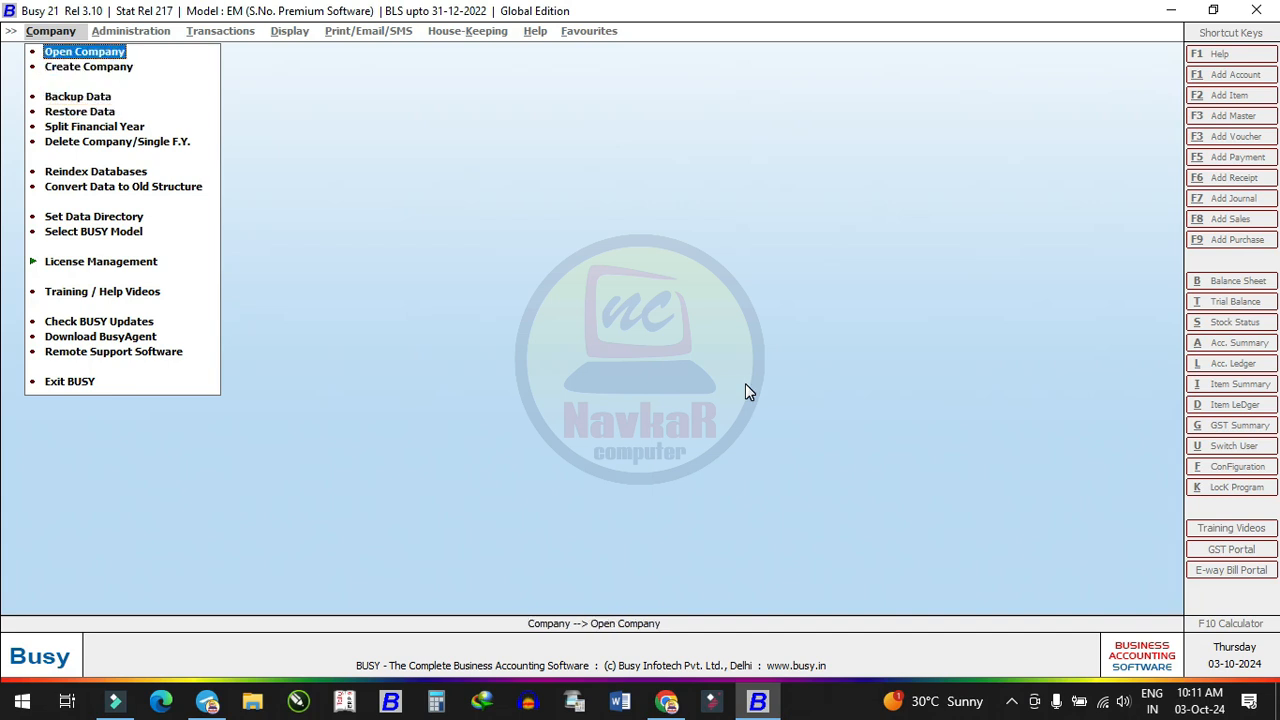
{"action": "key", "text": "Return"}
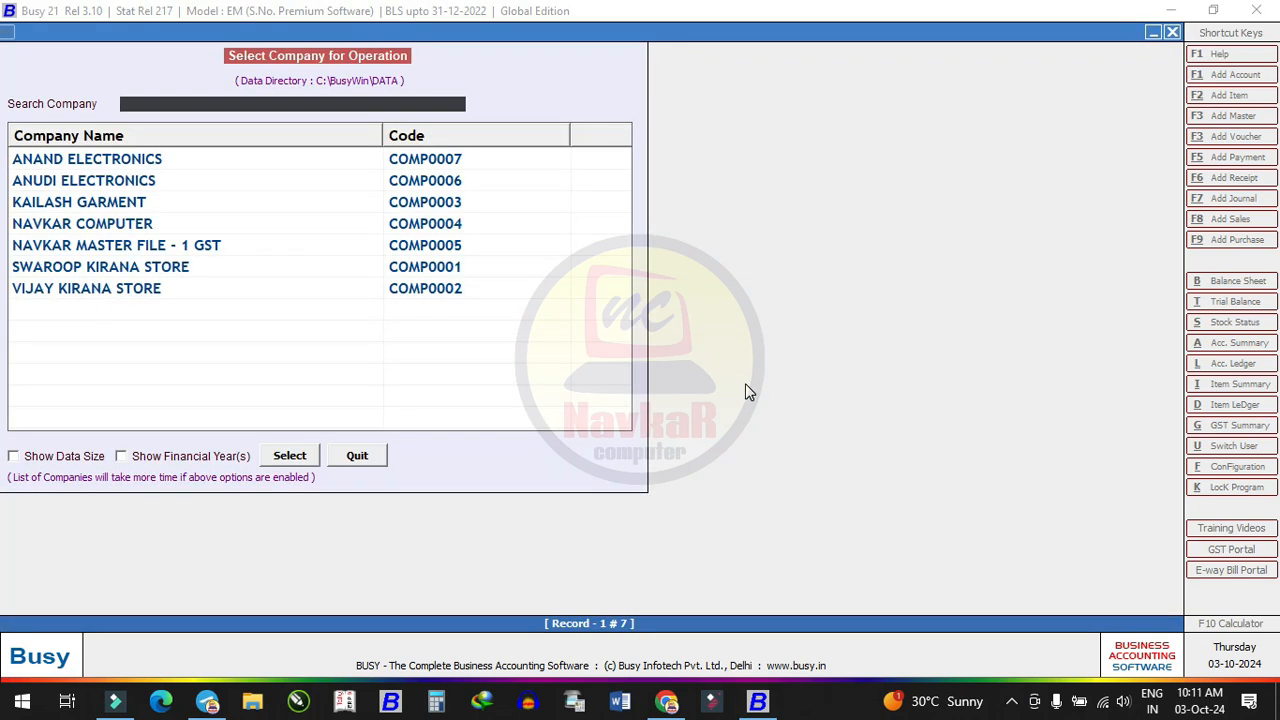
{"action": "double_click", "coordinate": [279, 247]}
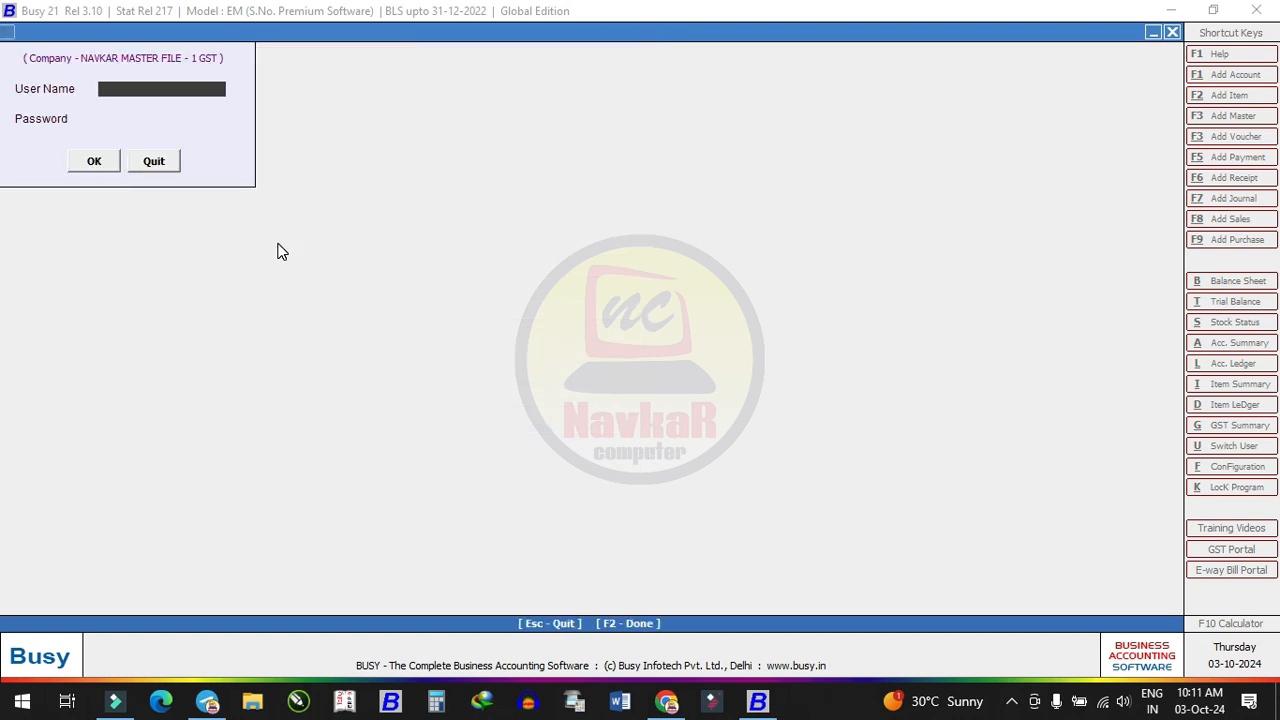
{"action": "type", "text": "TS"}
{"action": "key", "text": "Return"}
{"action": "type", "text": "*"}
{"action": "key", "text": "Return"}
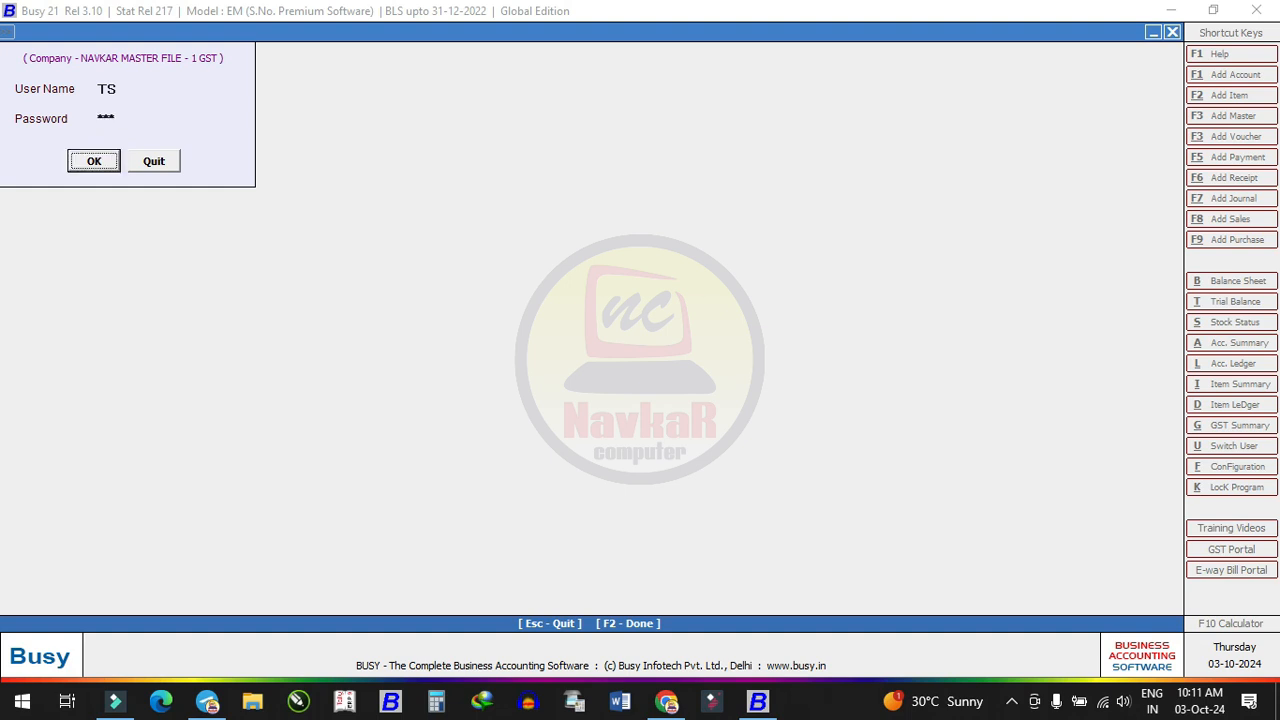
{"action": "key", "text": "Return"}
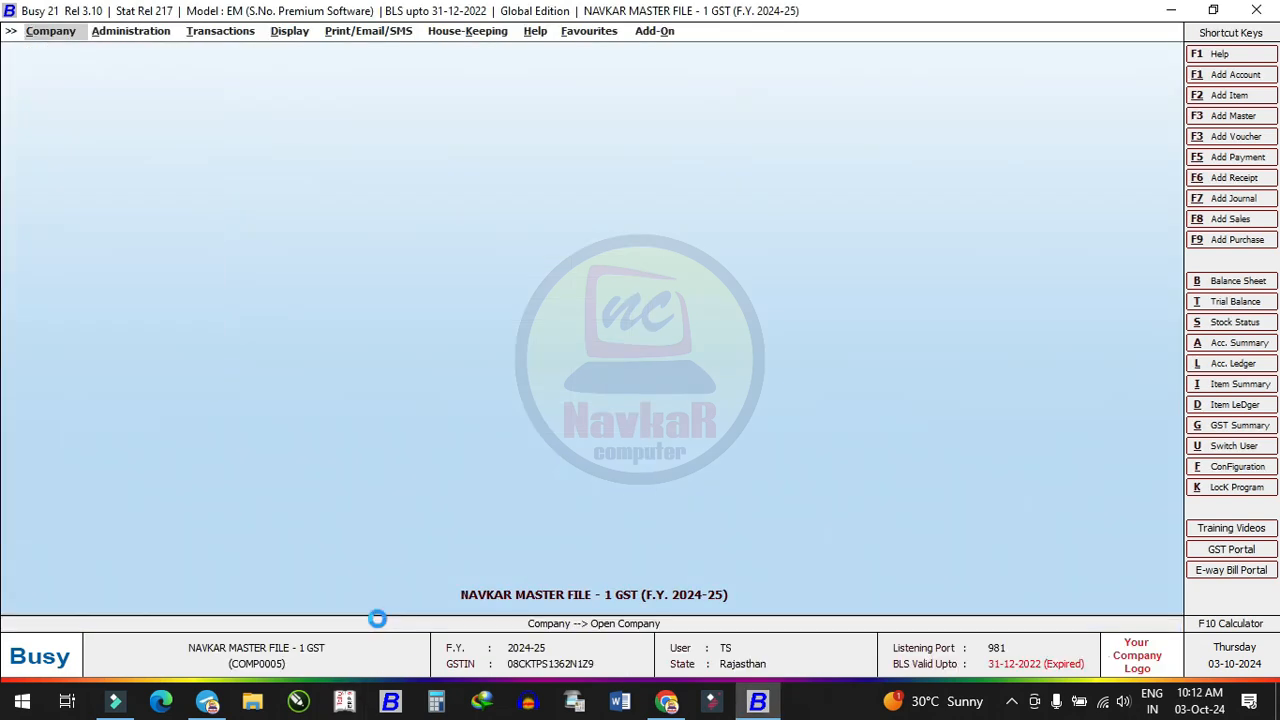
{"action": "key", "text": "Right"}
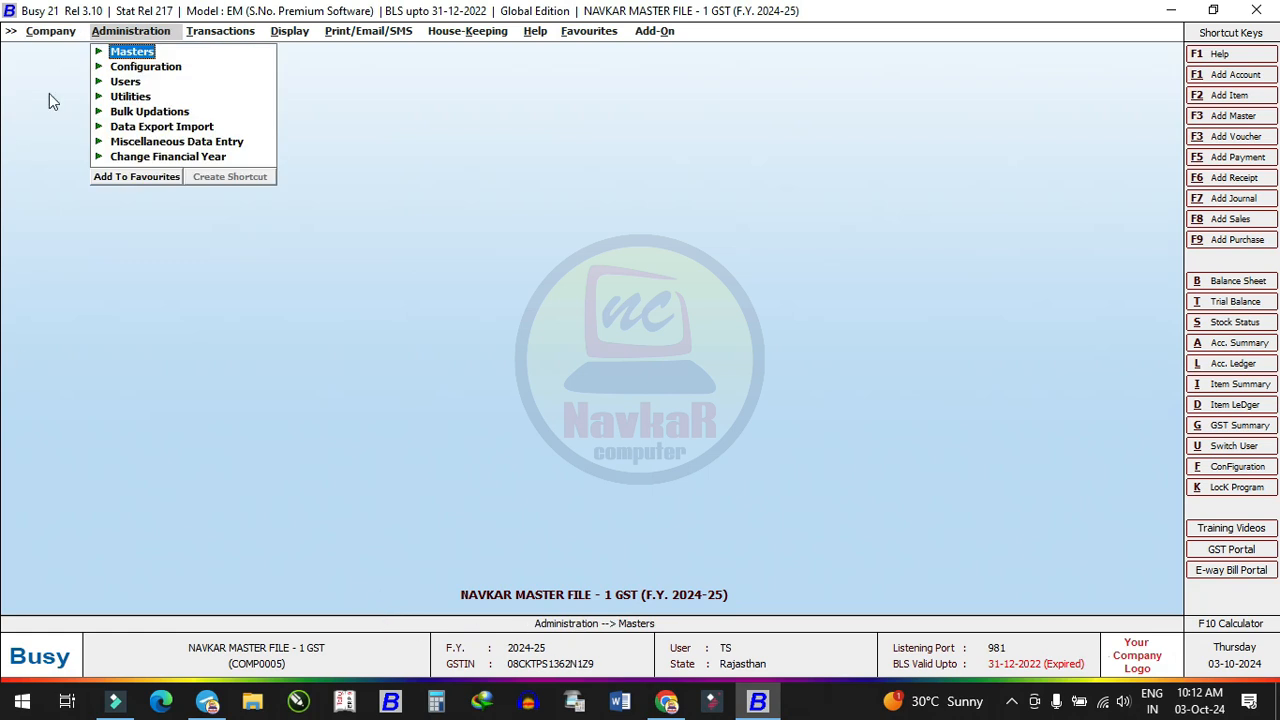